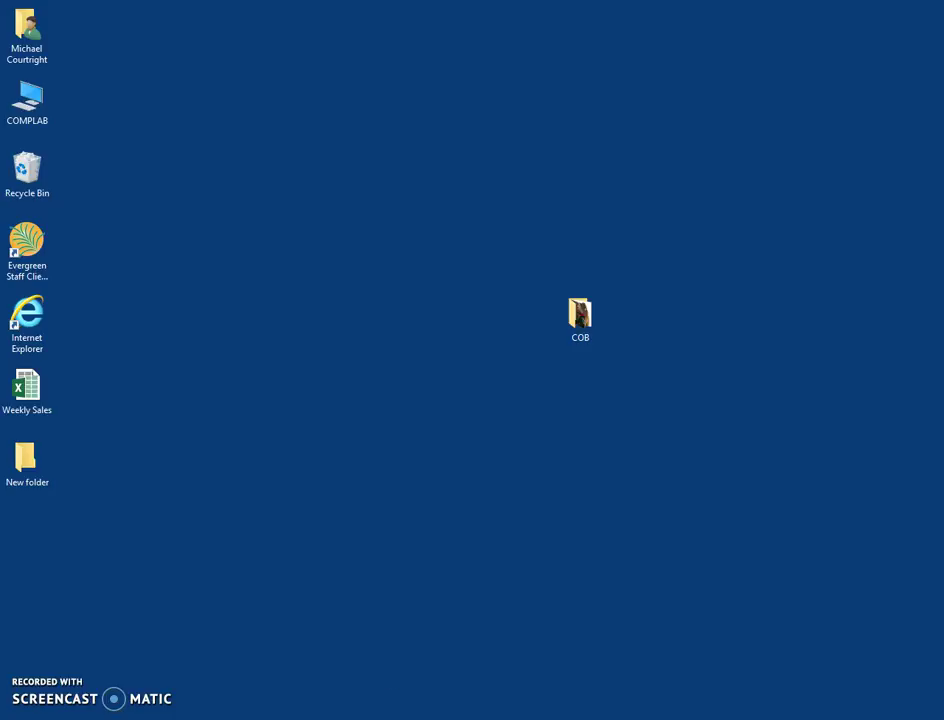
Launch GIMP 2 from a Start menu search for 'gimp'
key(super)
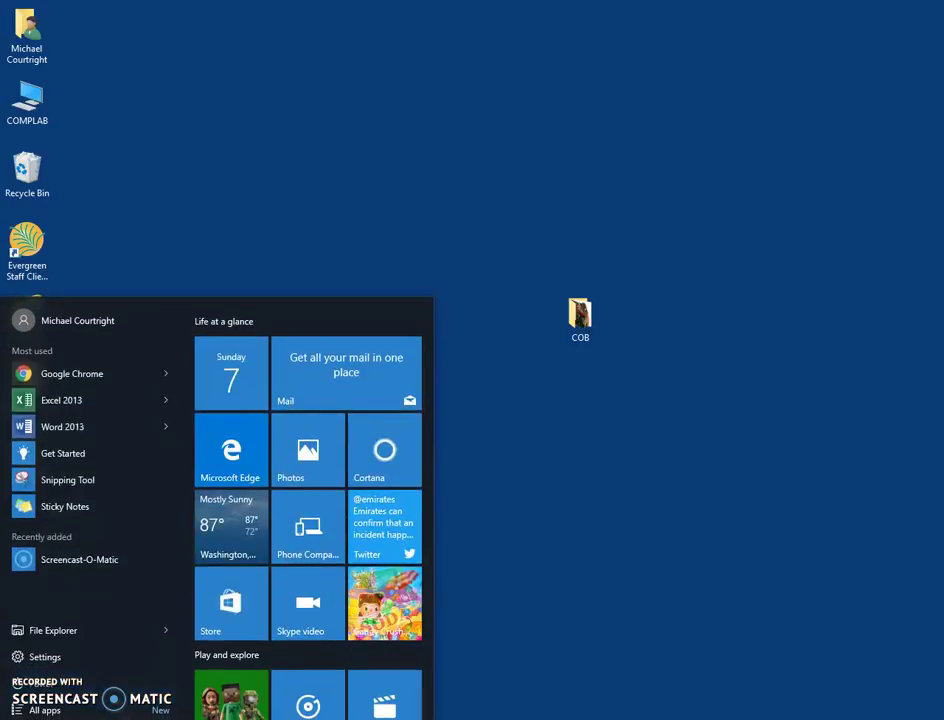
text(gimp)
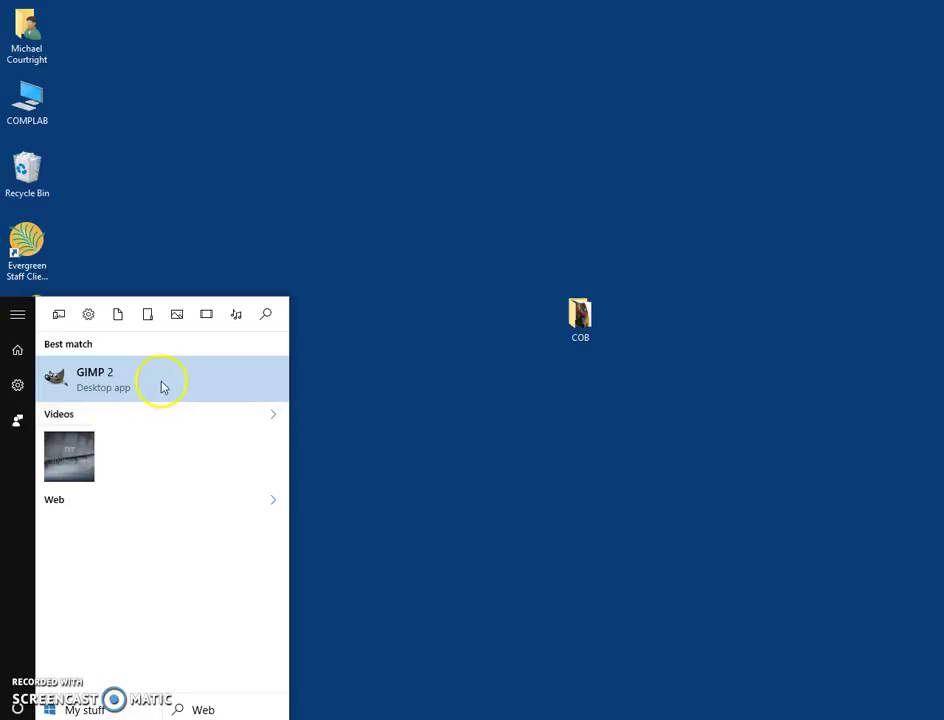
click(160, 386)
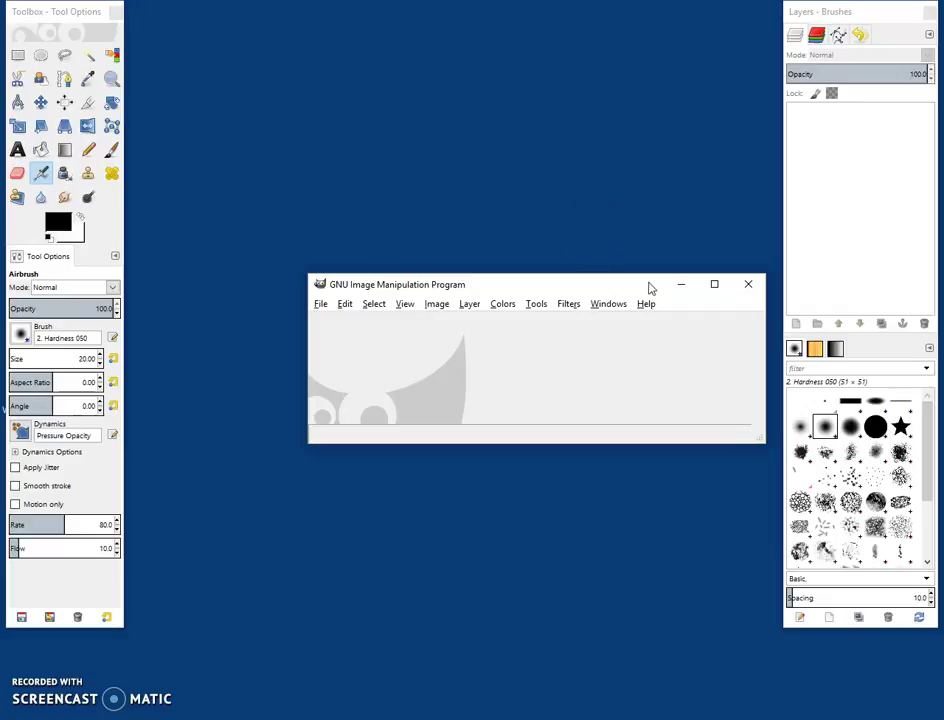
Enlarge the empty GIMP main window and settle it near the top of the screen
drag(592, 284, 516, 74)
drag(681, 221, 730, 520)
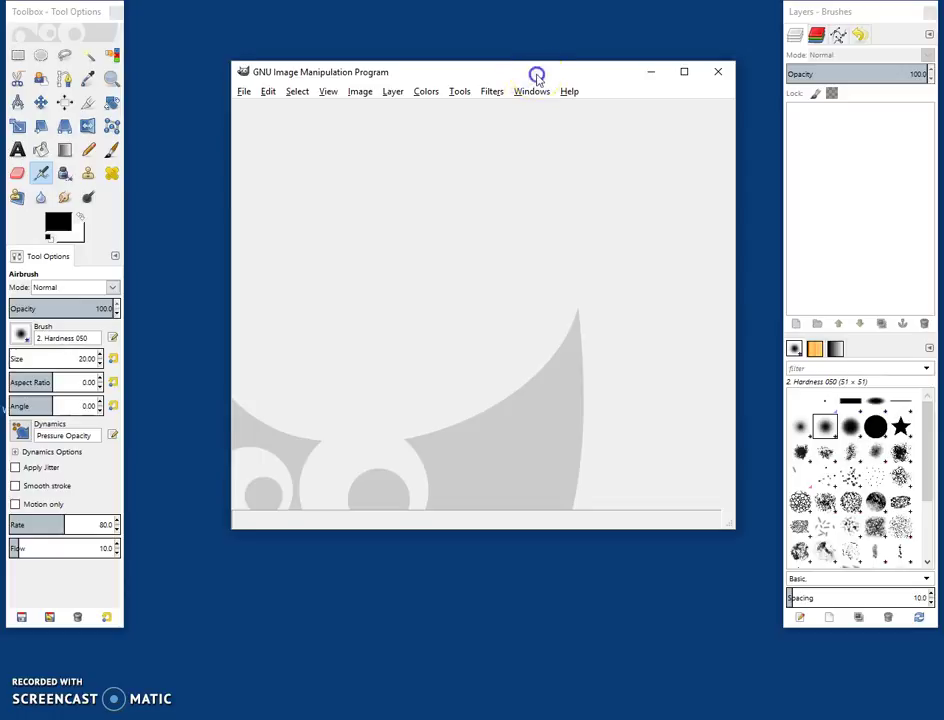
drag(535, 78, 499, 62)
drag(557, 45, 653, 333)
drag(584, 312, 250, 102)
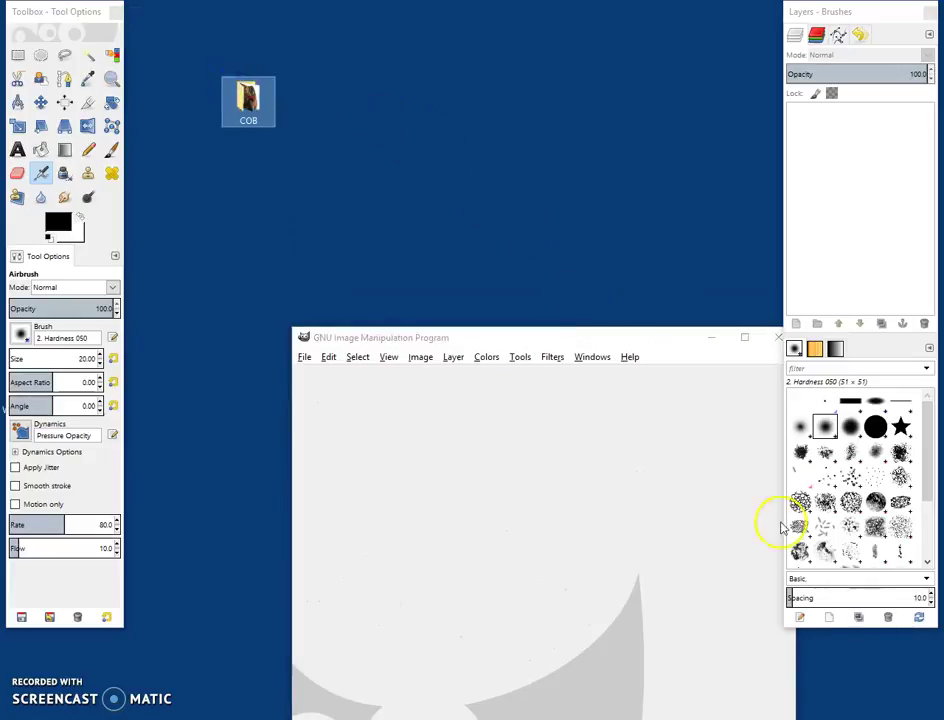
drag(563, 337, 501, 70)
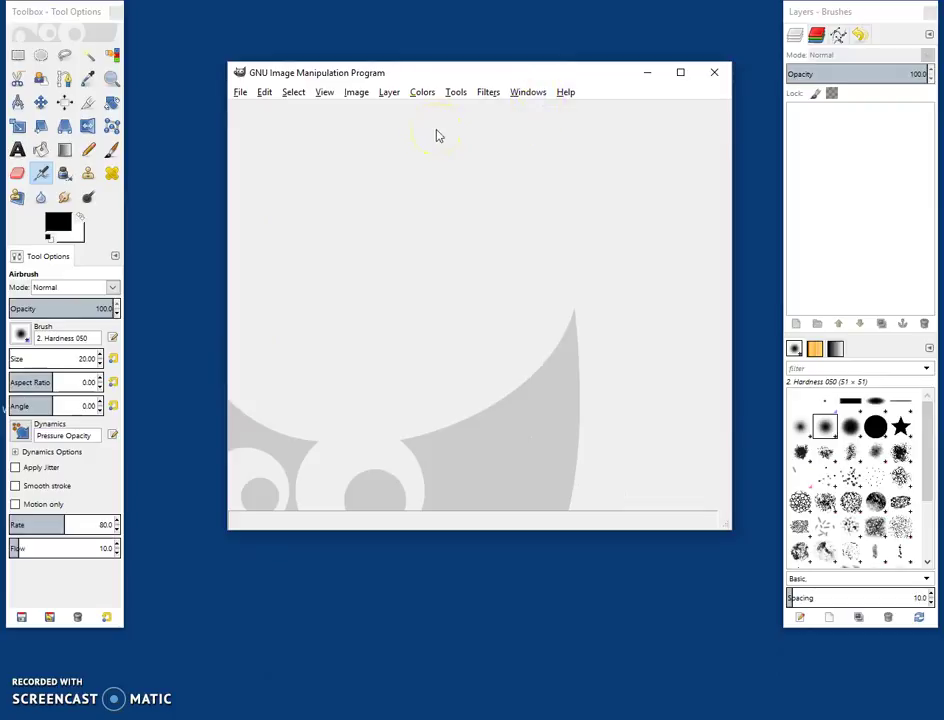
Open lebron_james.jpg from the Desktop's COB folder via File > Open
click(242, 93)
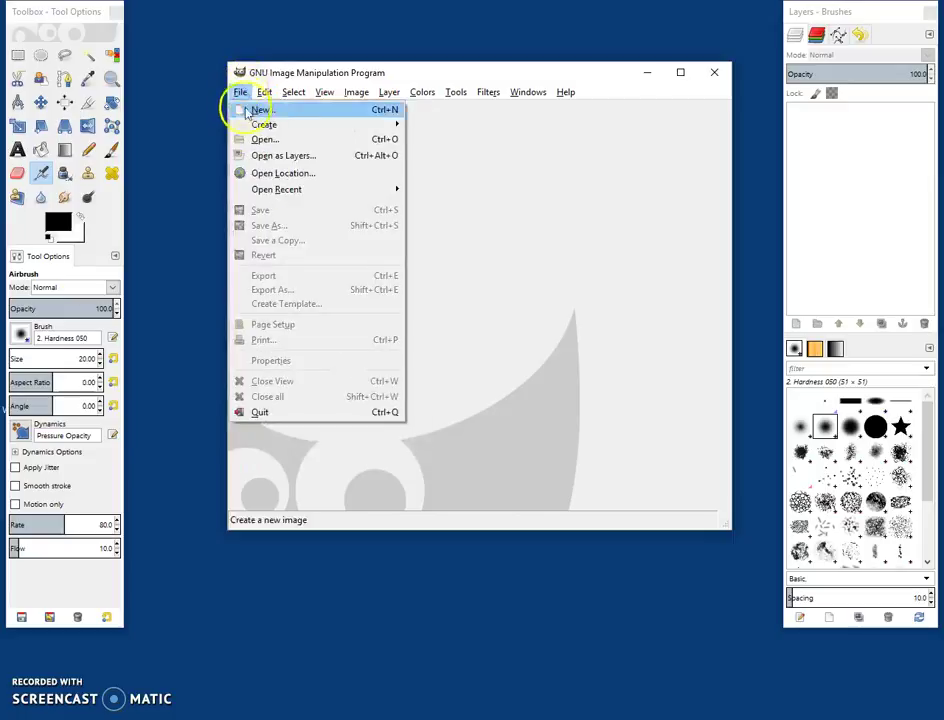
click(257, 140)
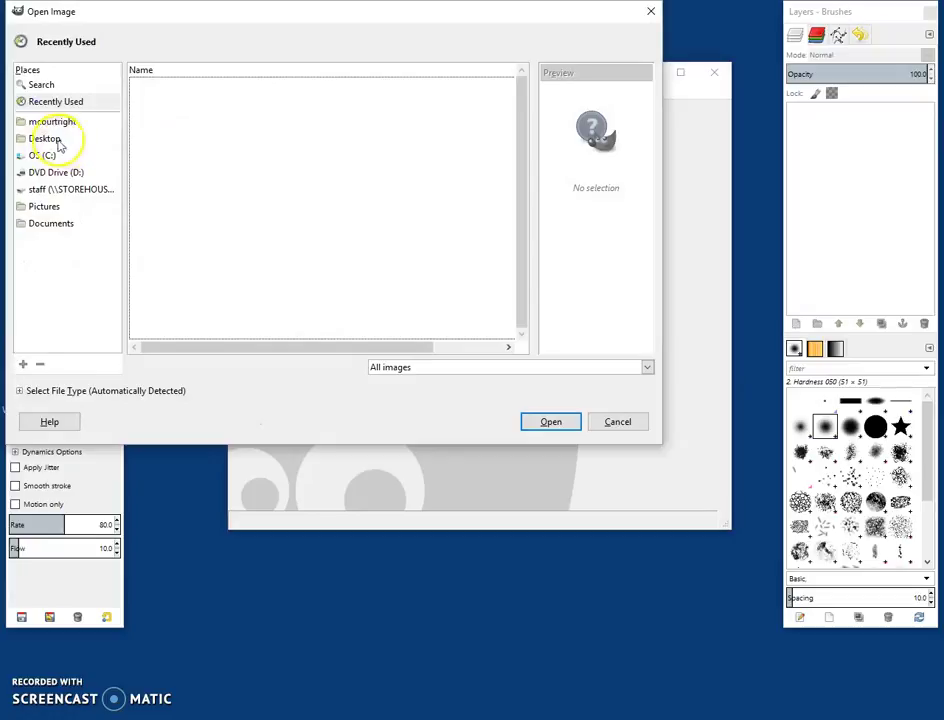
click(46, 139)
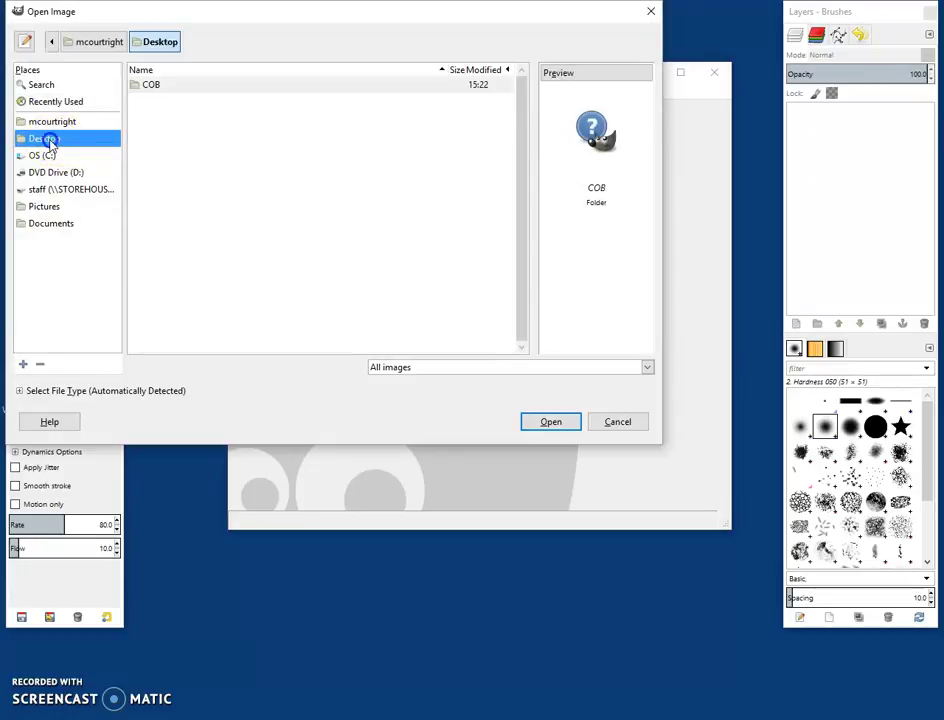
double_click(152, 86)
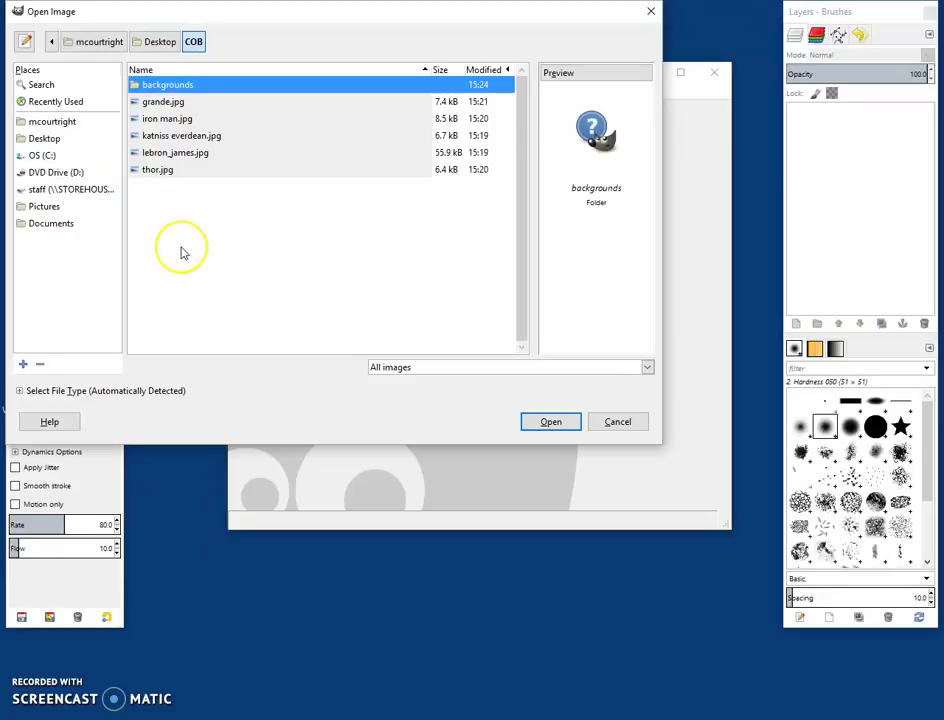
click(180, 160)
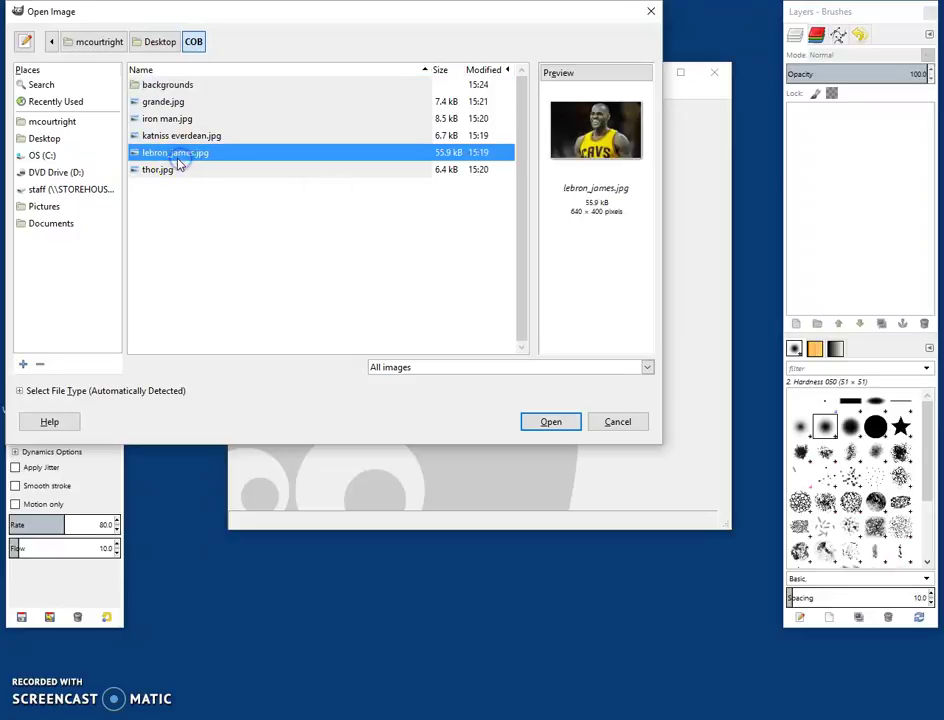
click(549, 428)
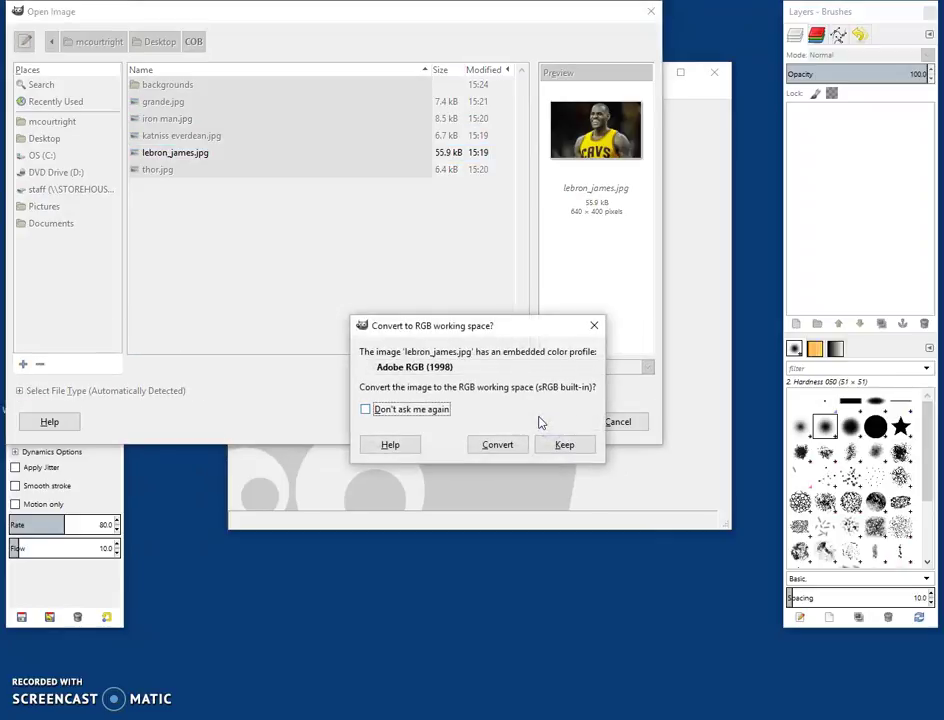
Convert the photo to RGB and set Free Select with feathered edges at radius 1.0
click(495, 449)
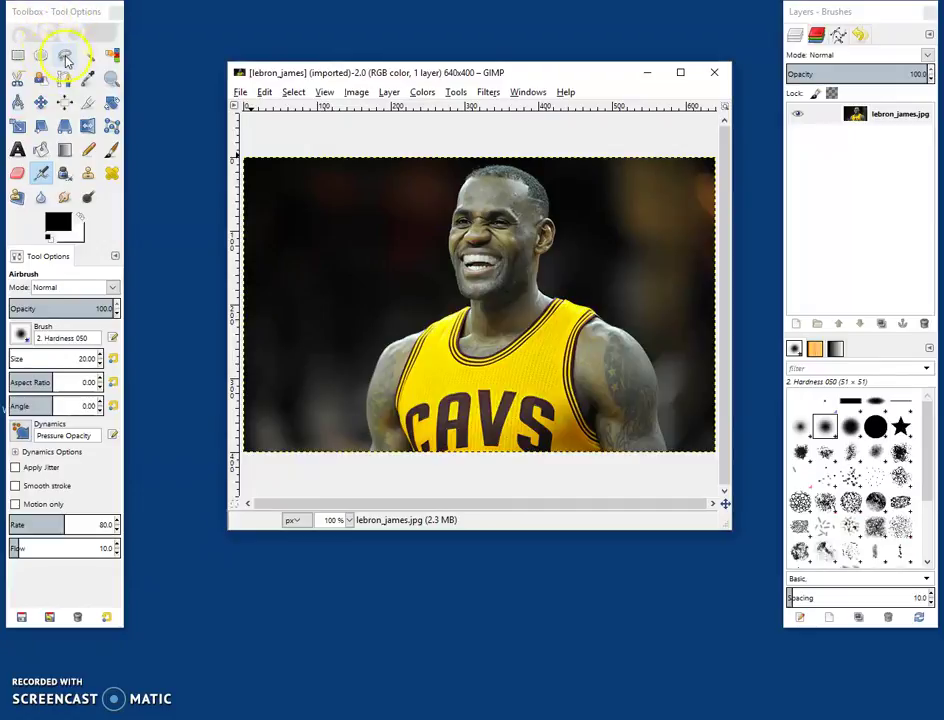
click(65, 57)
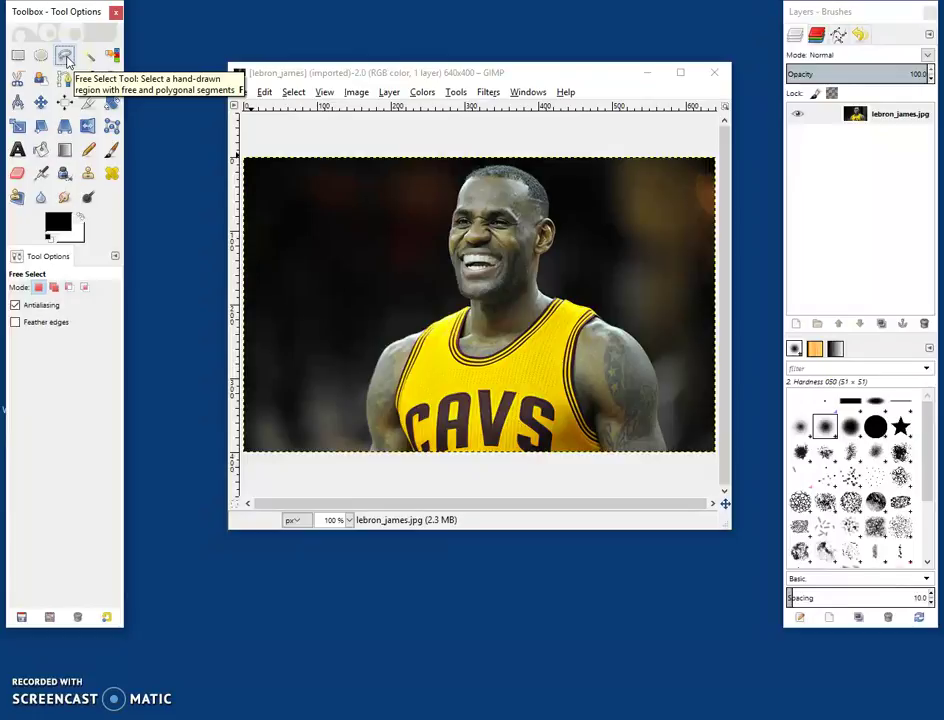
click(65, 57)
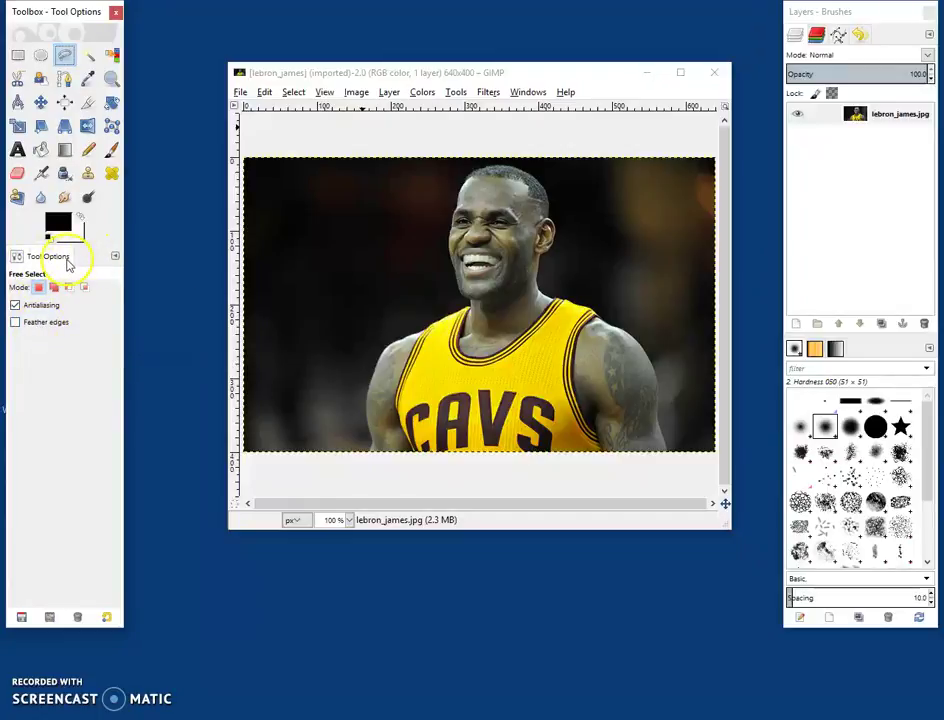
click(15, 323)
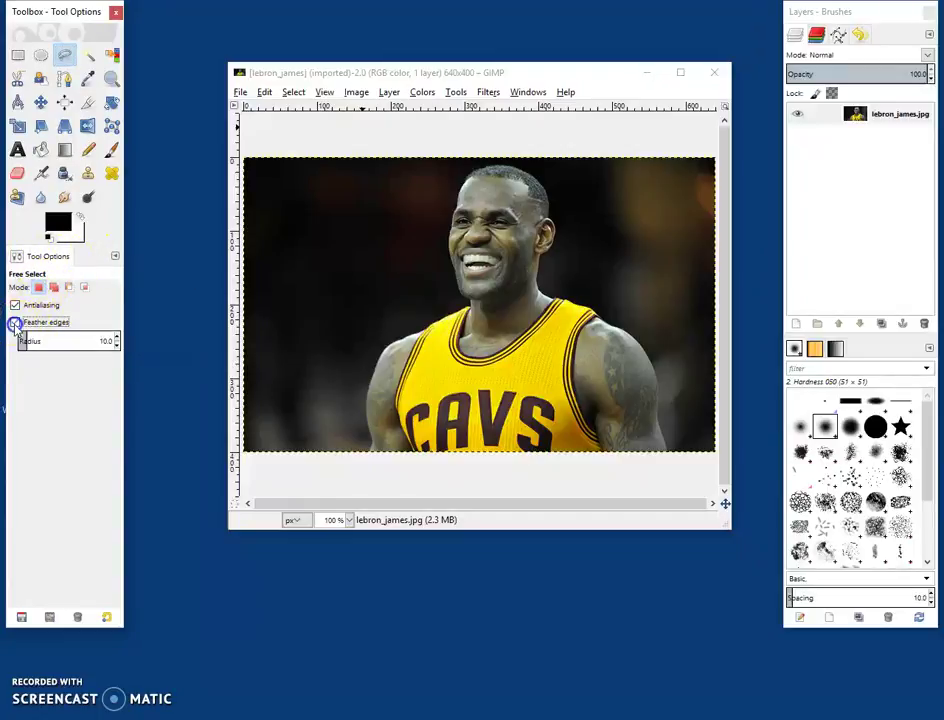
drag(117, 345, 117, 345)
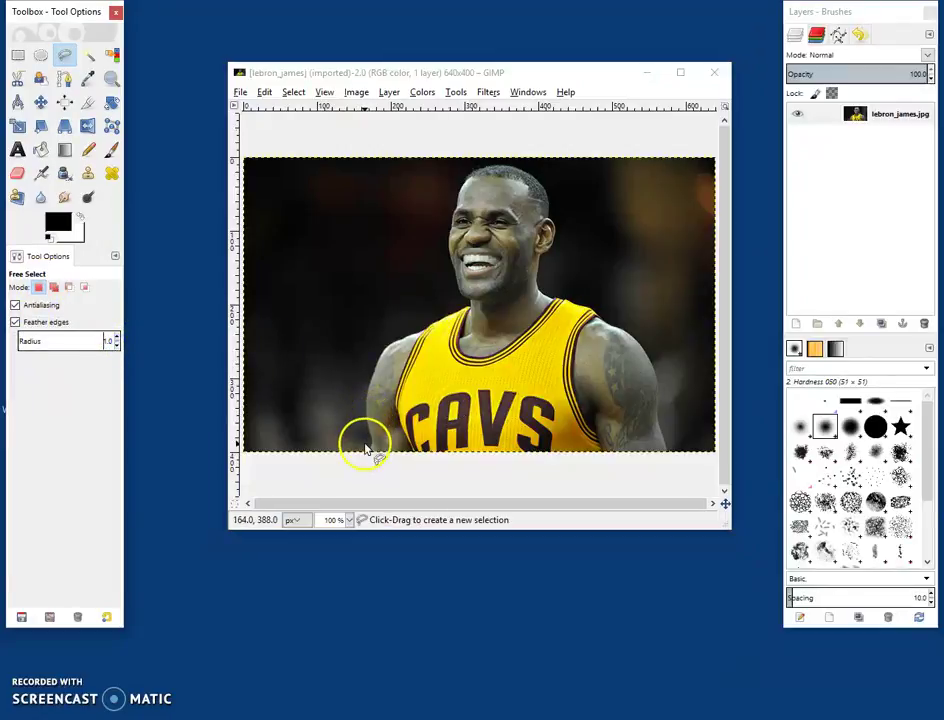
Zoom the photo to 150% and enlarge the image window for tracing
click(111, 80)
click(379, 432)
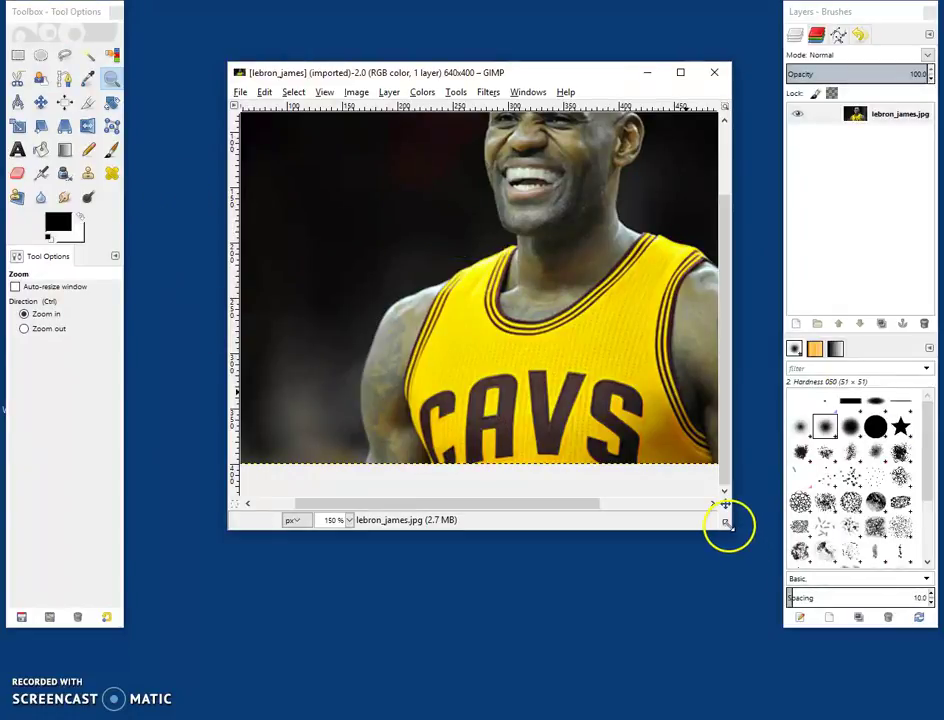
drag(729, 527, 862, 683)
drag(650, 70, 567, 11)
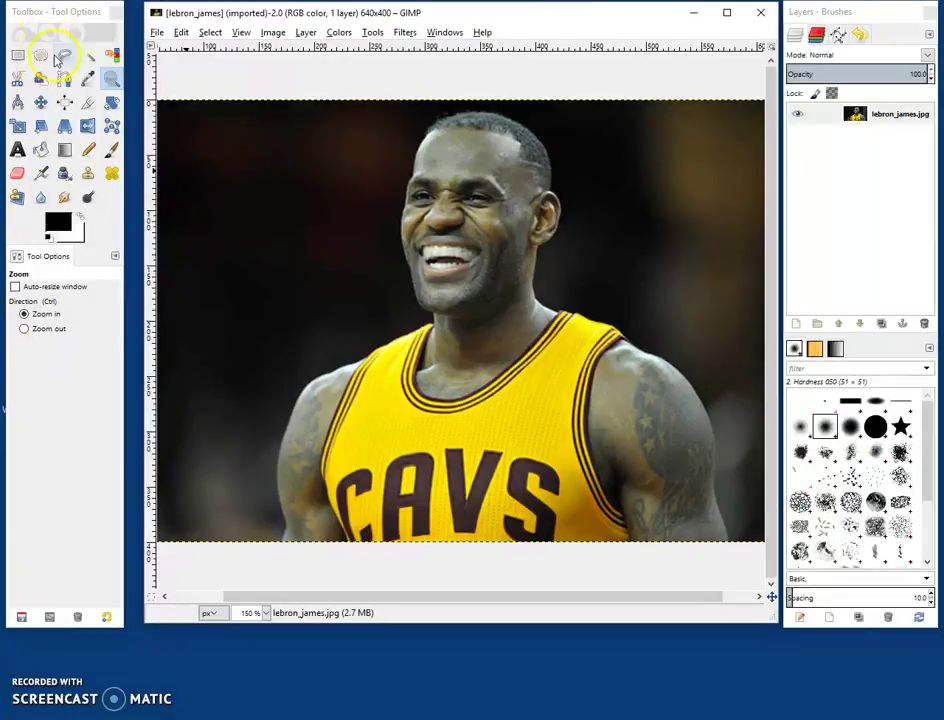
click(63, 55)
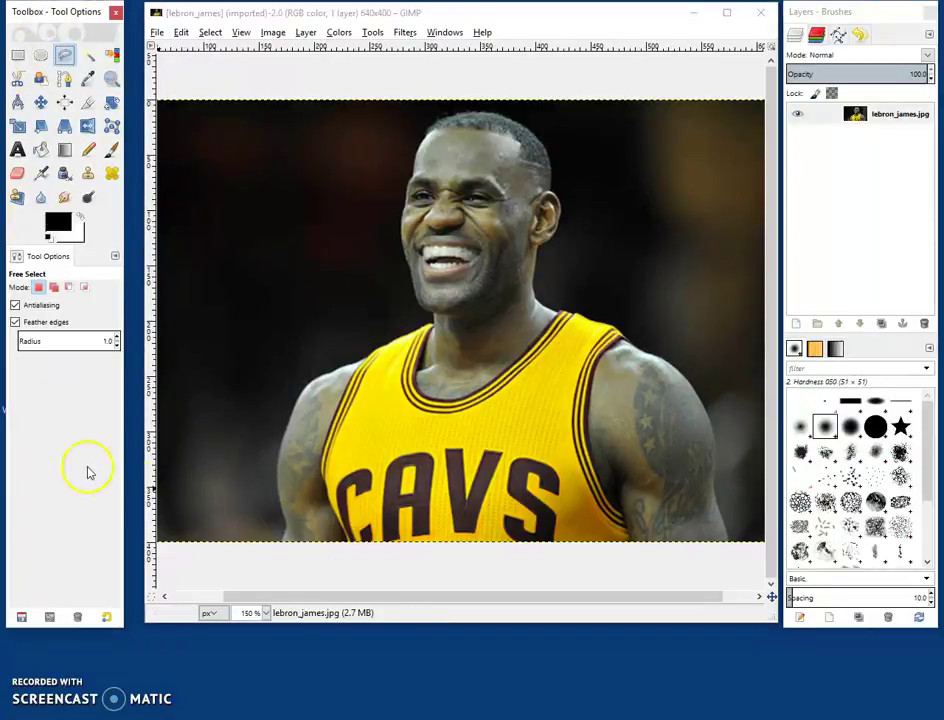
Start the free-select outline at the bottom of the left arm and trace up its edge
click(280, 545)
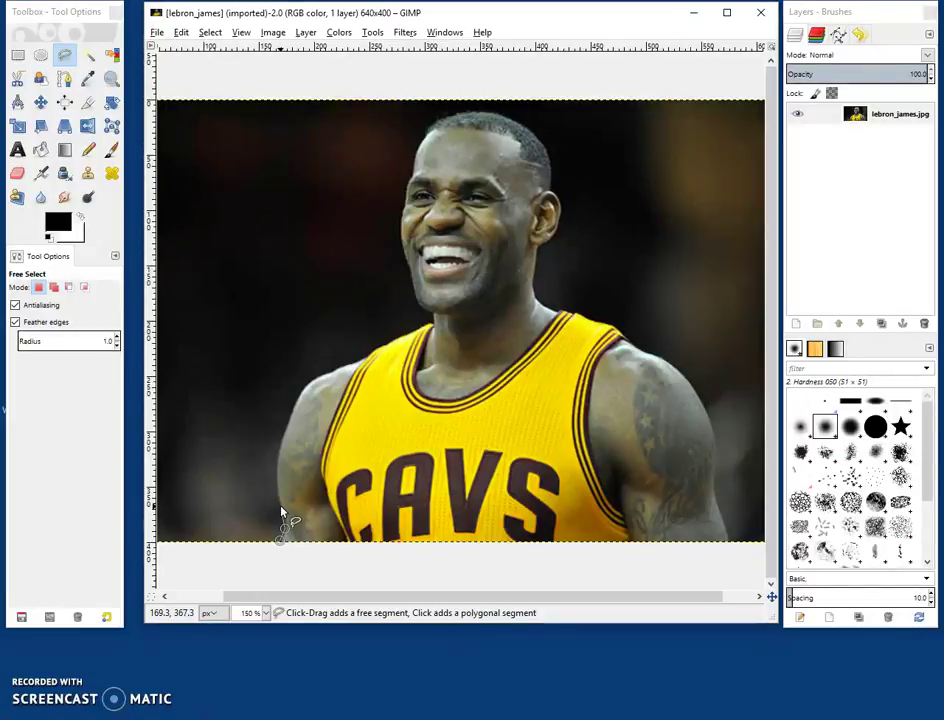
click(284, 511)
drag(285, 507, 276, 481)
click(277, 460)
click(281, 446)
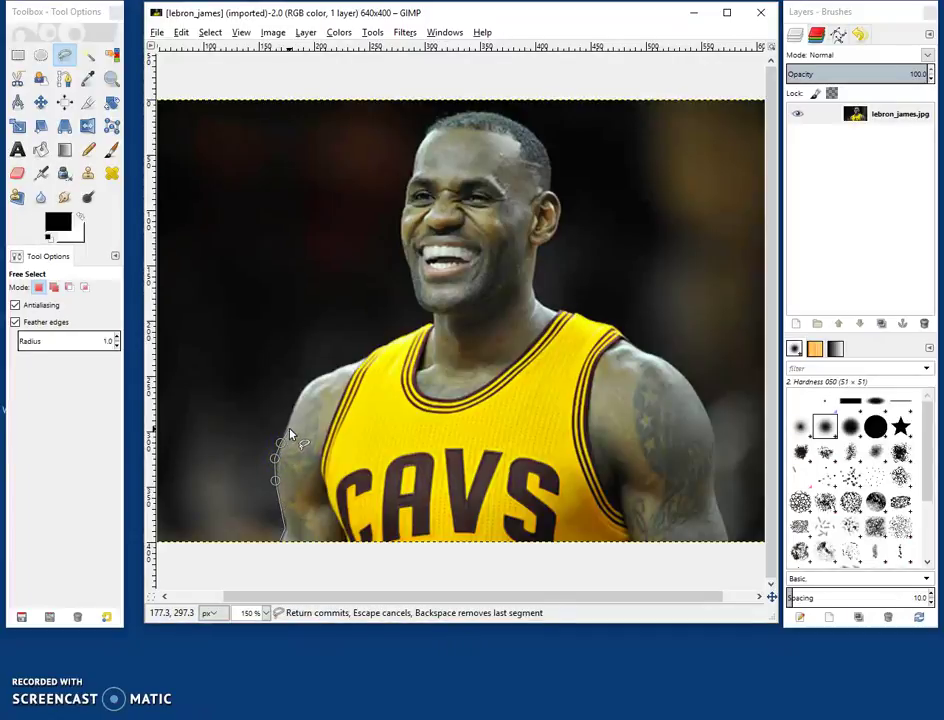
click(286, 426)
mouse_move(281, 401)
mouse_down()
mouse_move(292, 413)
mouse_move(305, 386)
mouse_up()
Continue the outline across the left shoulder and up the neck toward the cheek
click(312, 380)
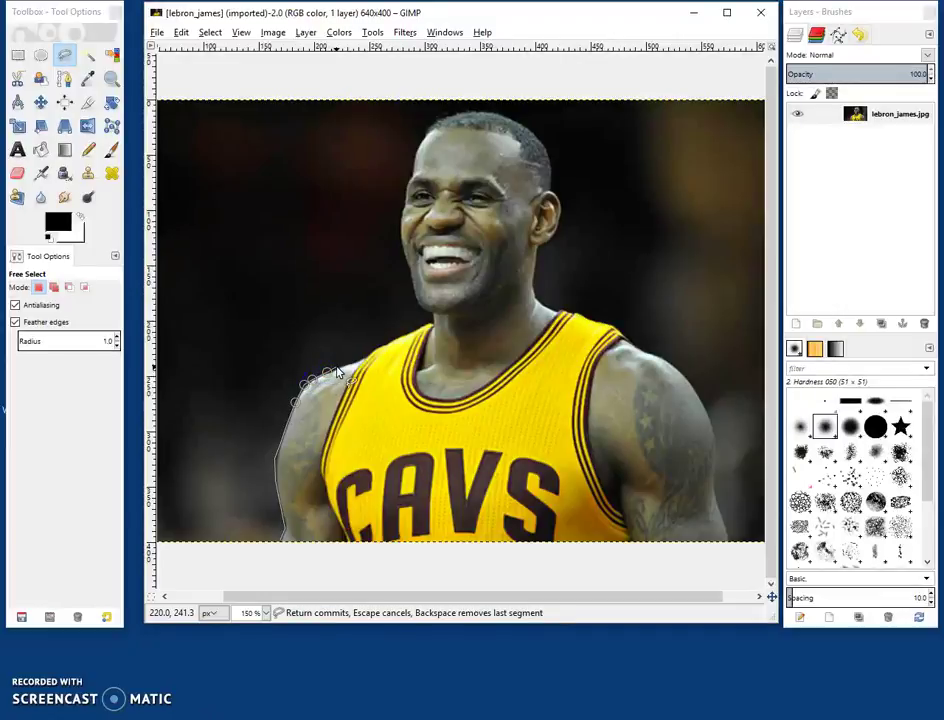
click(346, 366)
click(355, 361)
click(362, 357)
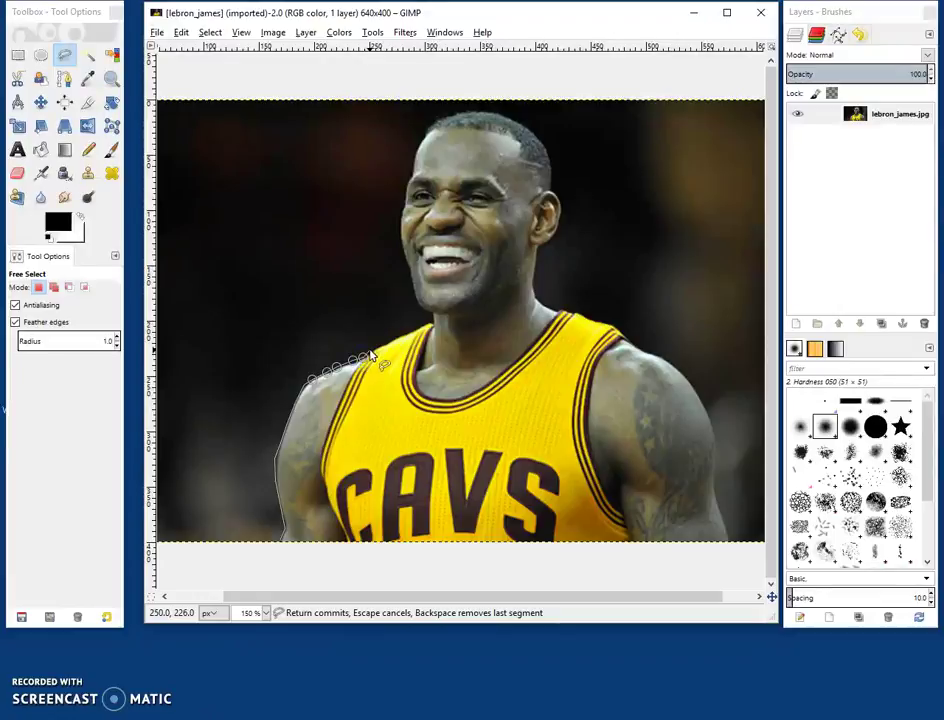
click(369, 351)
drag(371, 351, 395, 342)
click(410, 331)
click(427, 325)
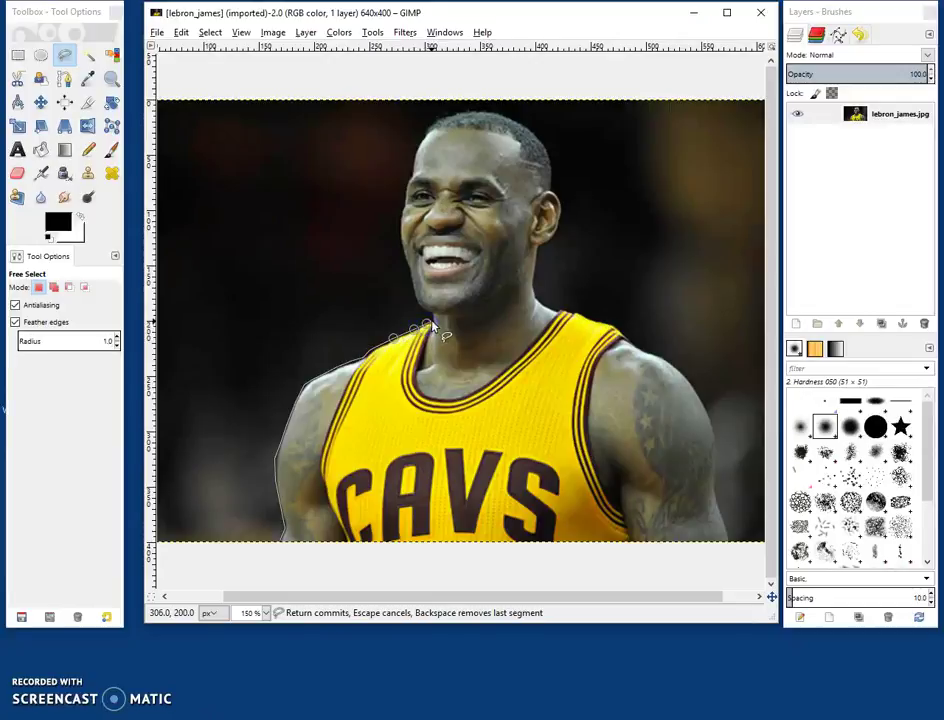
drag(432, 326, 424, 314)
drag(411, 289, 398, 236)
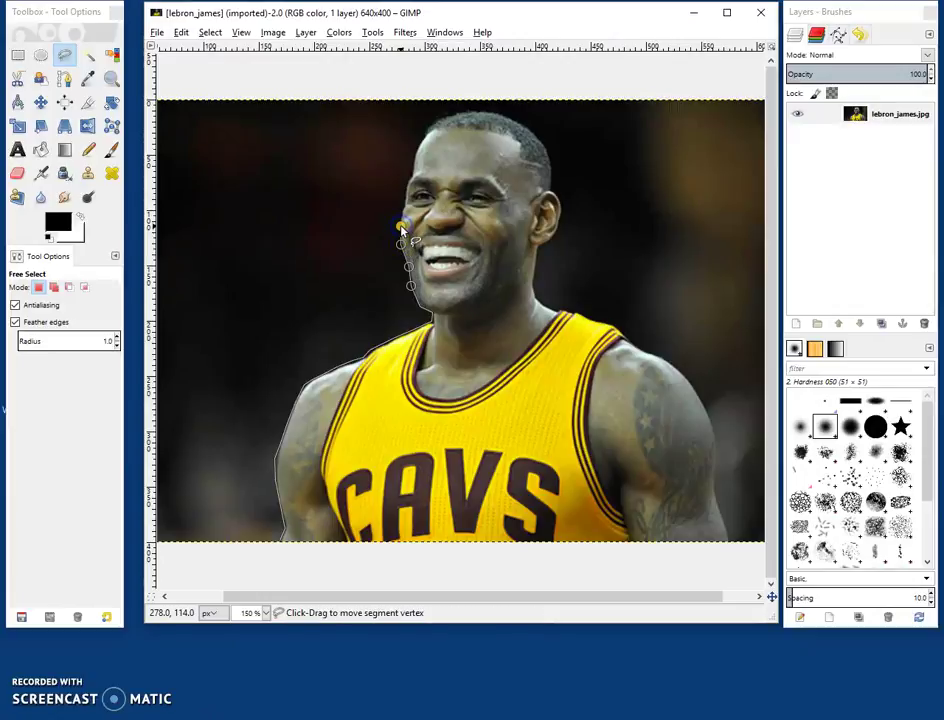
Trace the outline up the cheek and forehead and across the top of the head
click(401, 208)
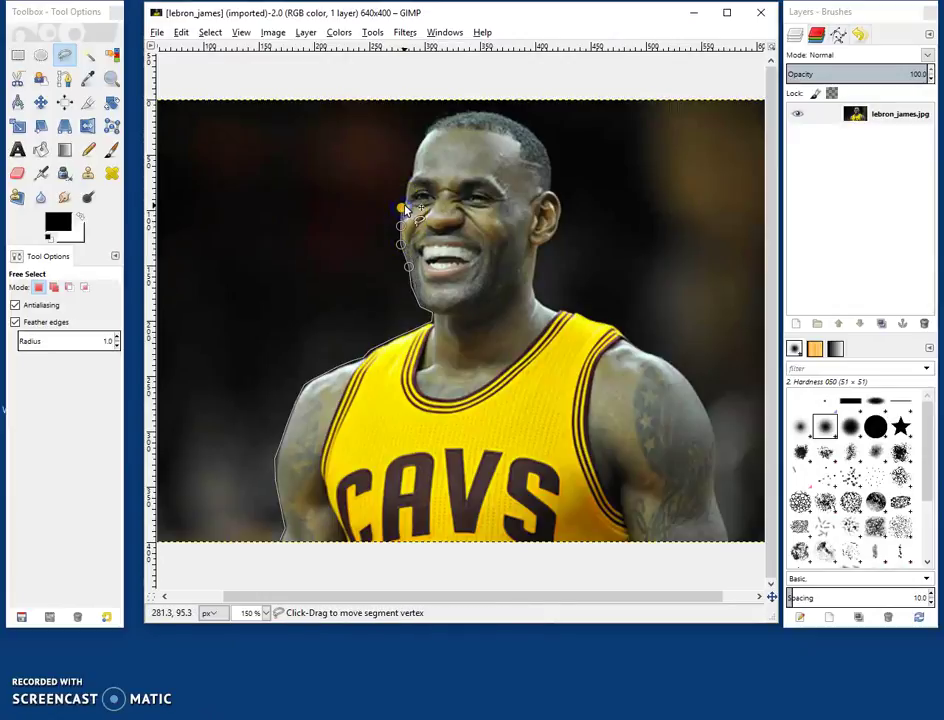
click(405, 192)
click(409, 173)
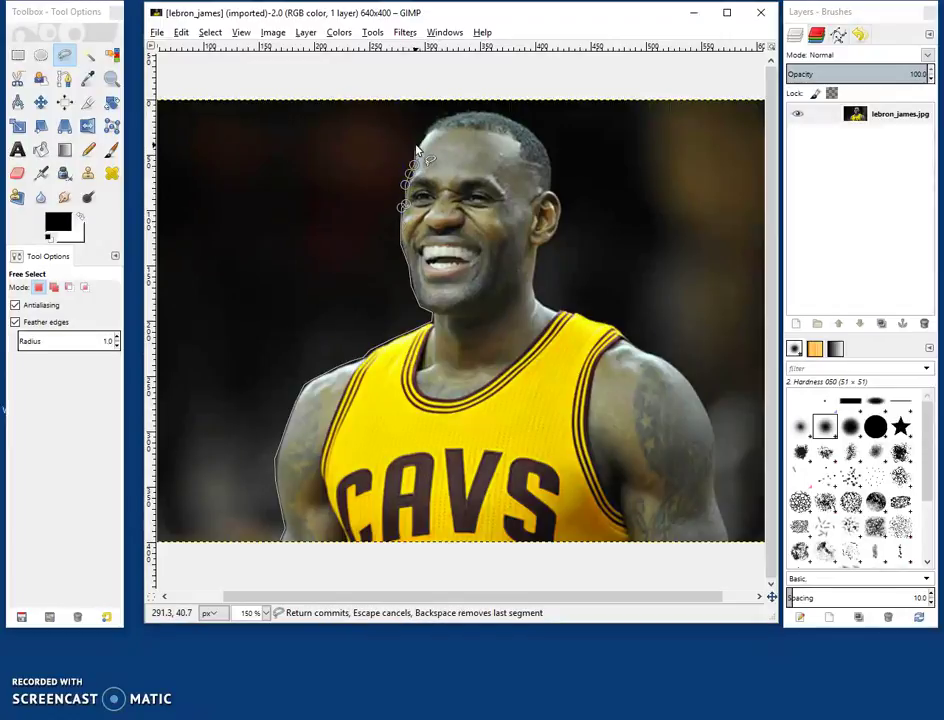
click(420, 147)
click(432, 124)
click(444, 118)
click(476, 114)
click(510, 119)
Trace down the right side of the head and face to the jaw and neck
click(526, 129)
click(538, 139)
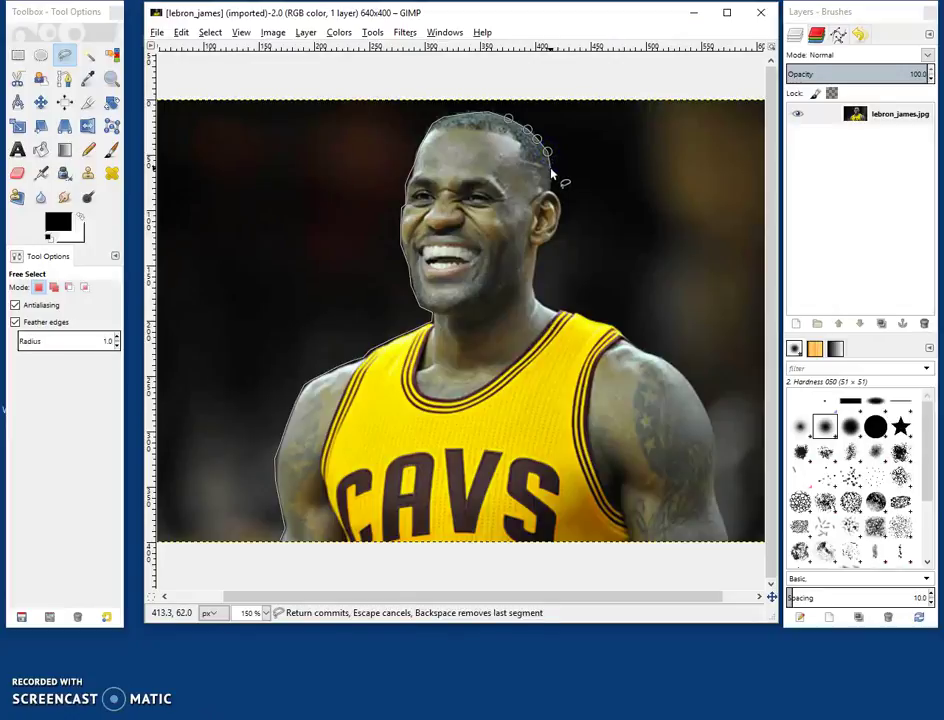
click(551, 170)
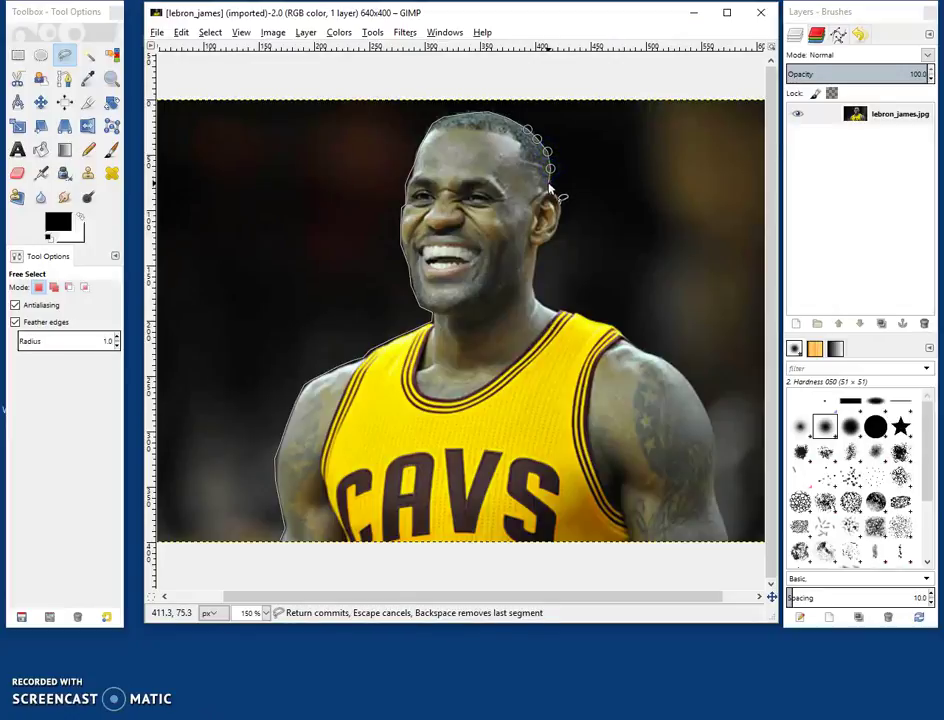
click(549, 187)
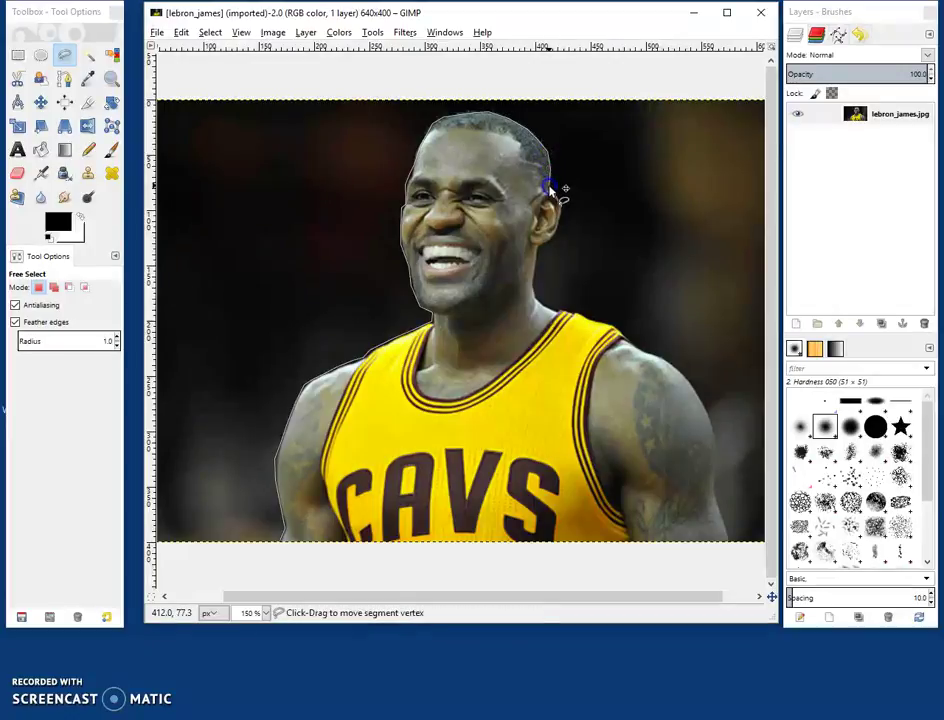
click(548, 241)
click(543, 249)
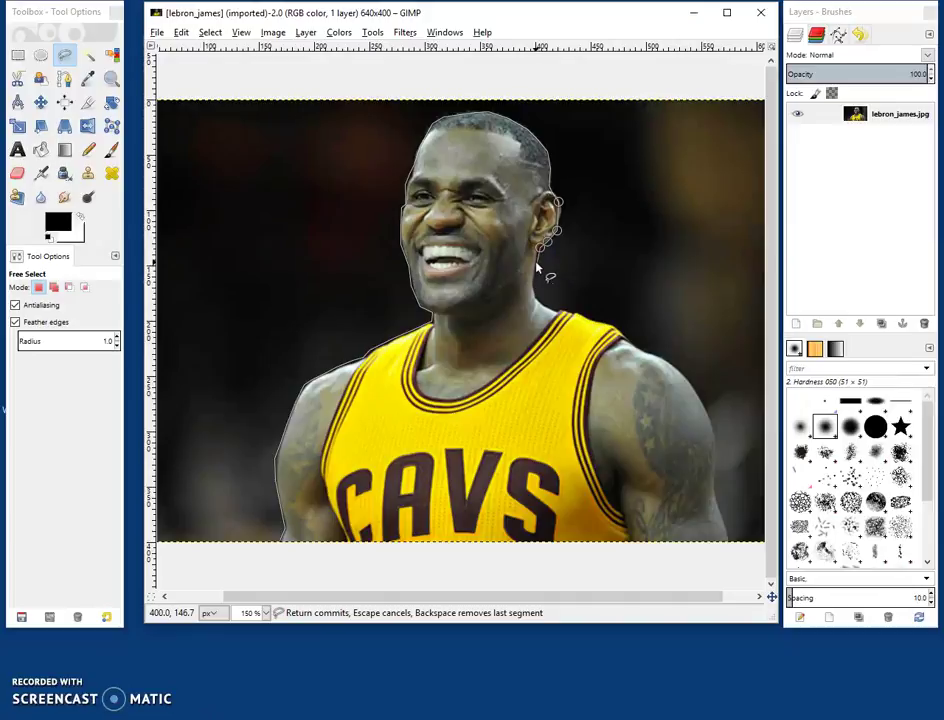
click(537, 264)
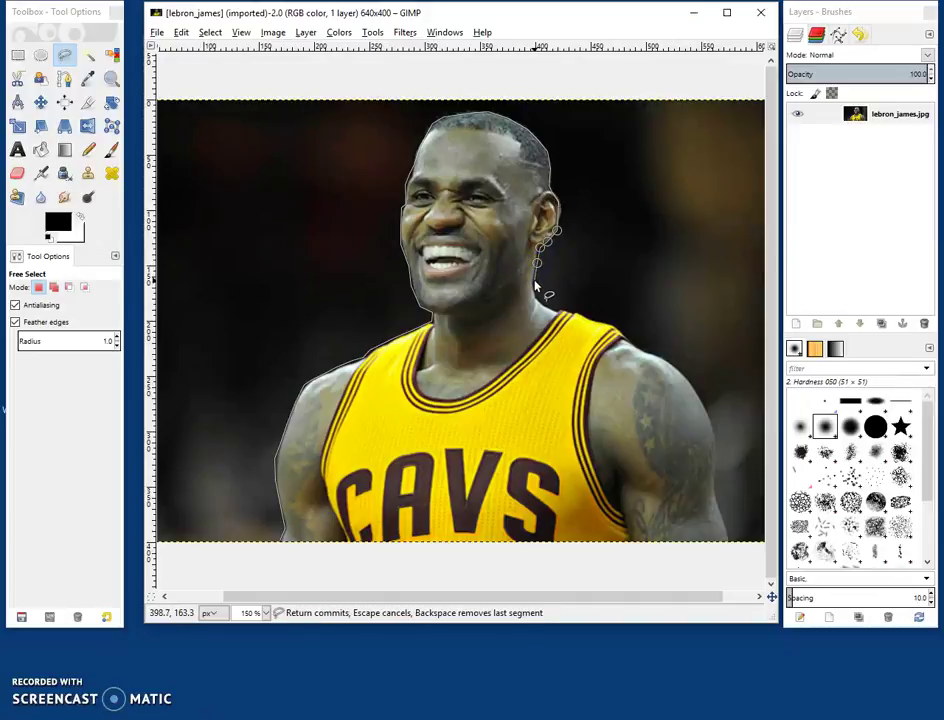
click(535, 281)
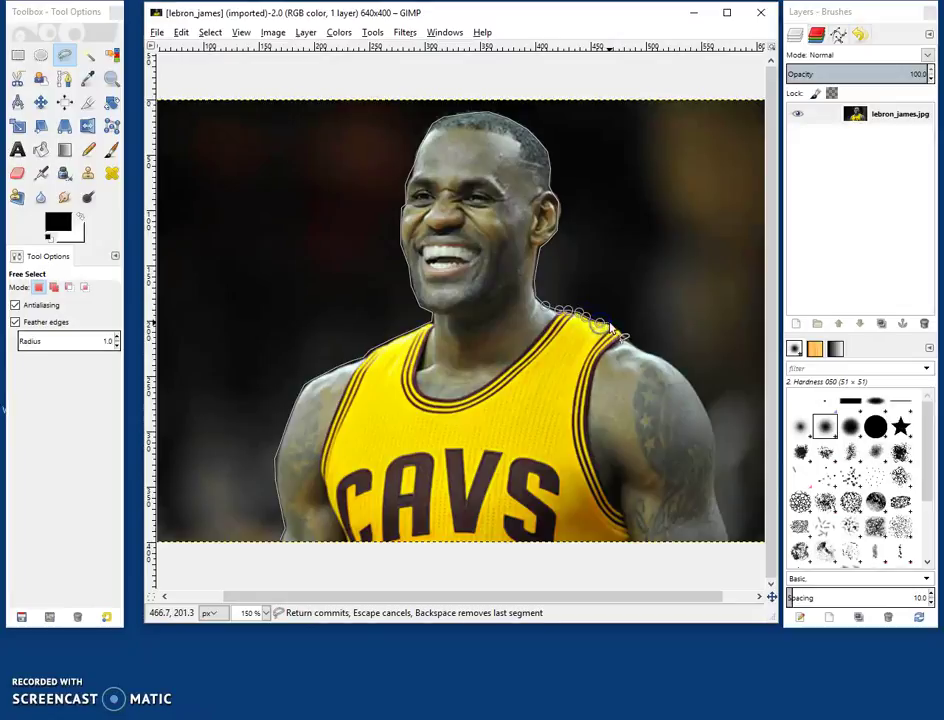
Follow the jersey edge over the right shoulder and down the outside of the arm
click(613, 326)
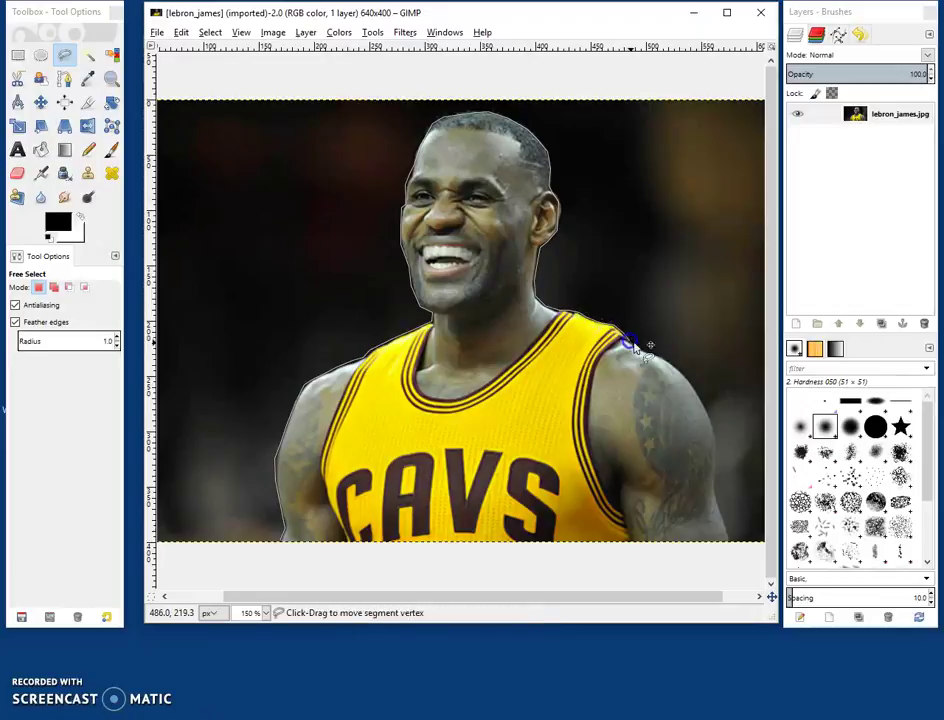
click(646, 354)
click(656, 360)
click(670, 367)
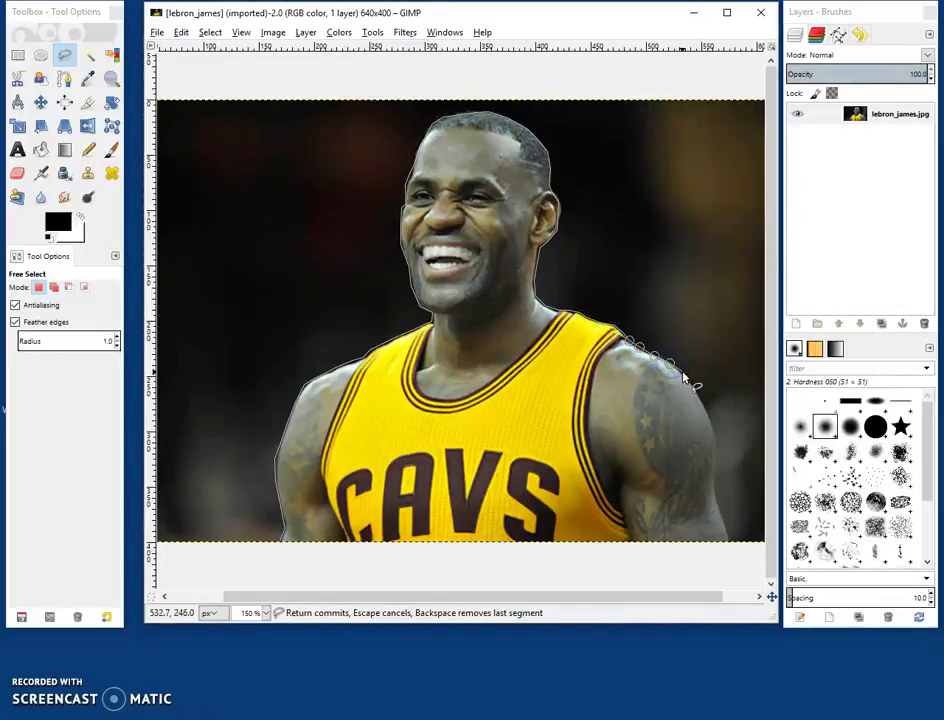
click(686, 377)
click(708, 418)
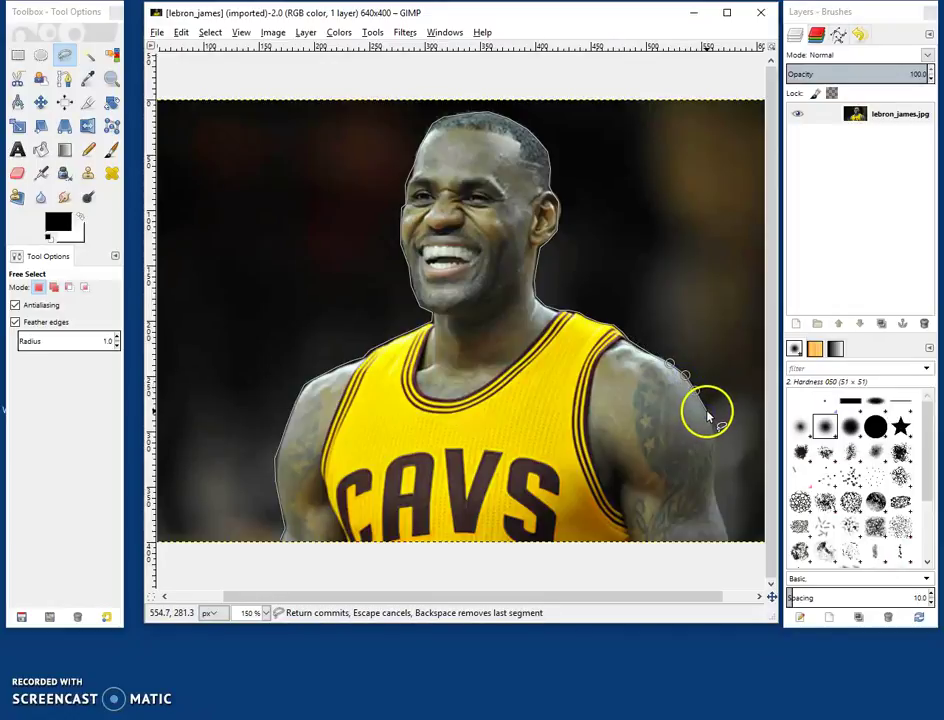
click(720, 462)
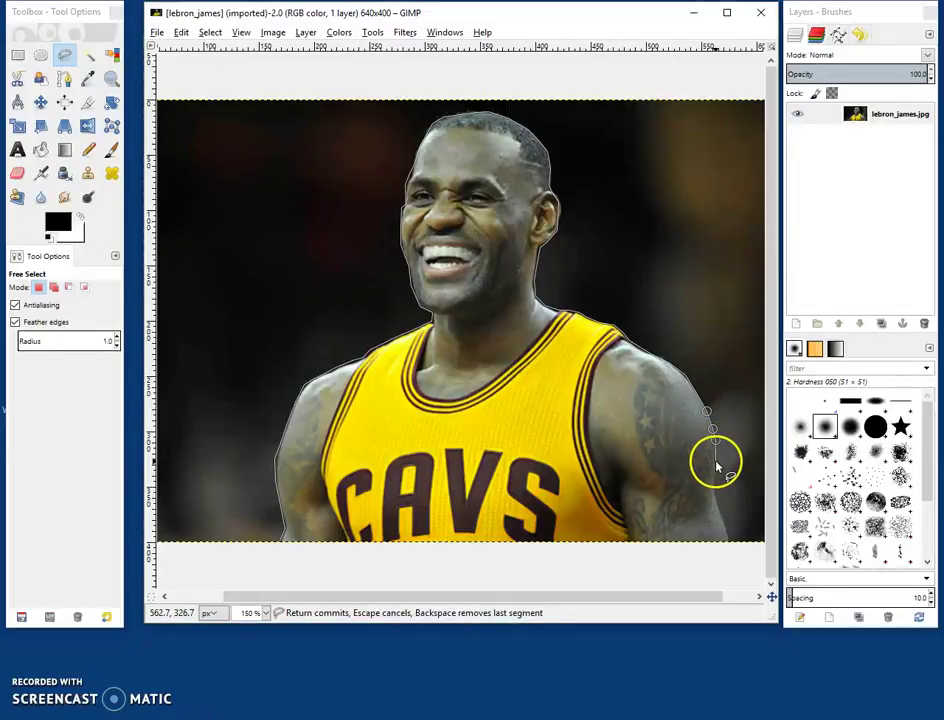
Bring the outline to the image's bottom edge and close it at the starting point
click(716, 461)
click(714, 483)
click(716, 497)
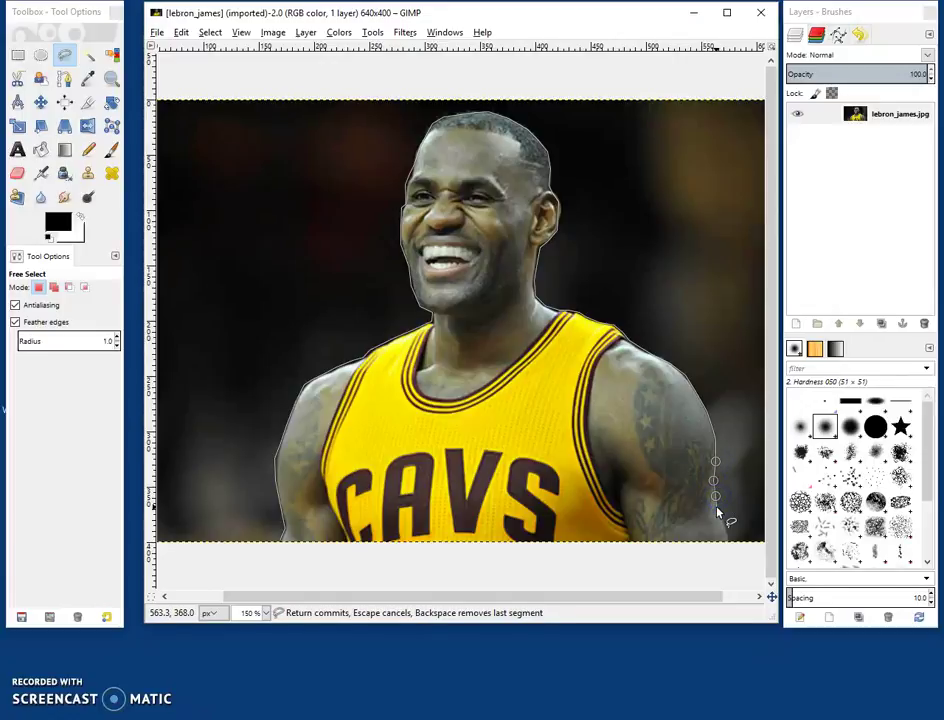
click(718, 510)
click(722, 522)
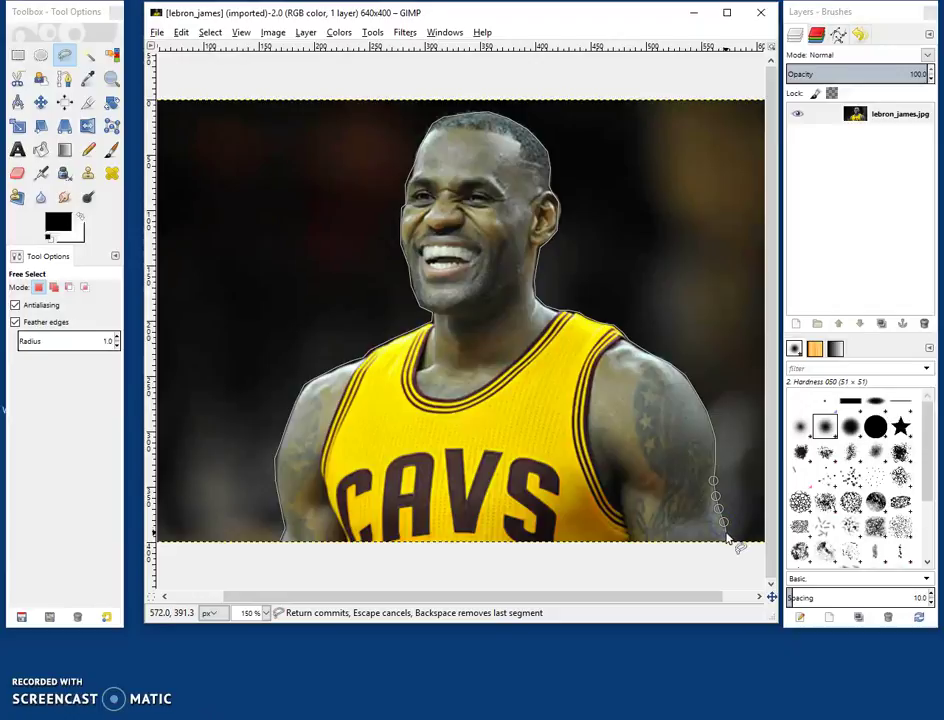
click(725, 534)
click(727, 543)
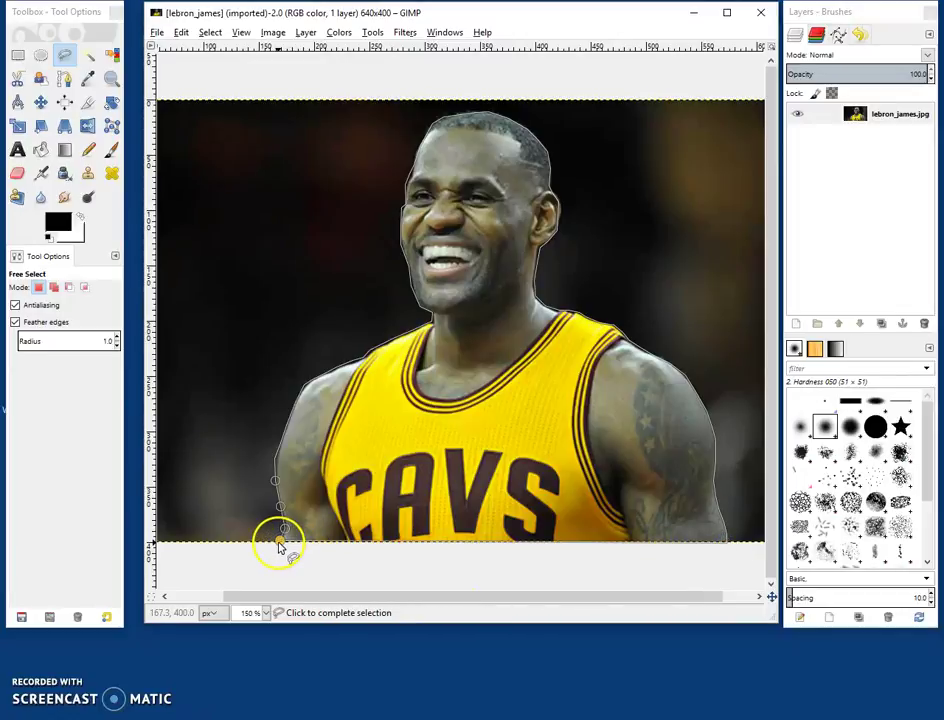
click(280, 542)
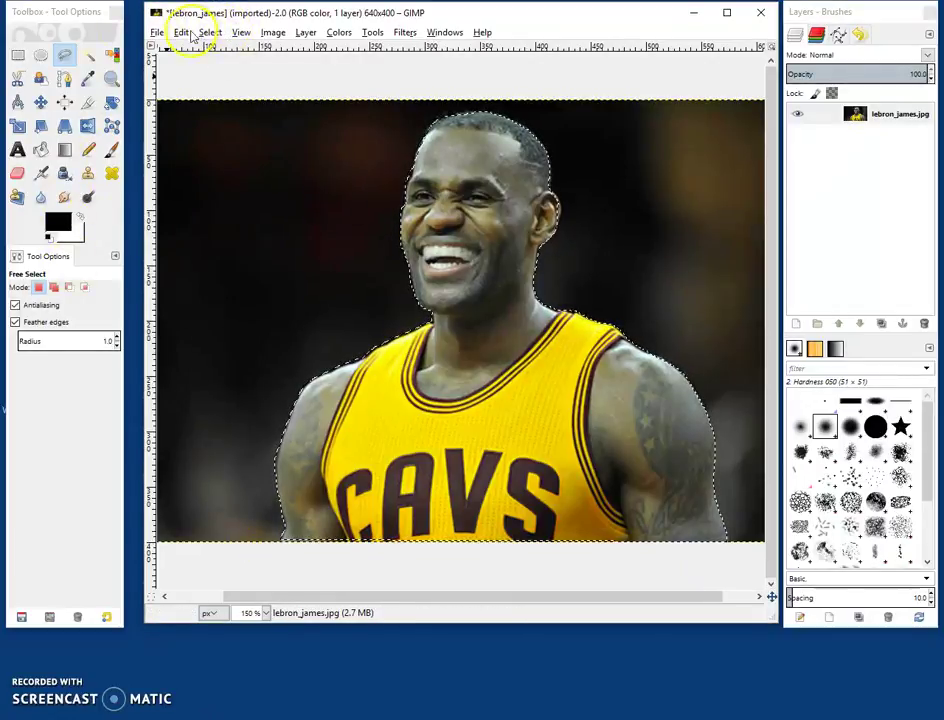
Invert the selection with Select > Invert and enlarge the image window
click(208, 32)
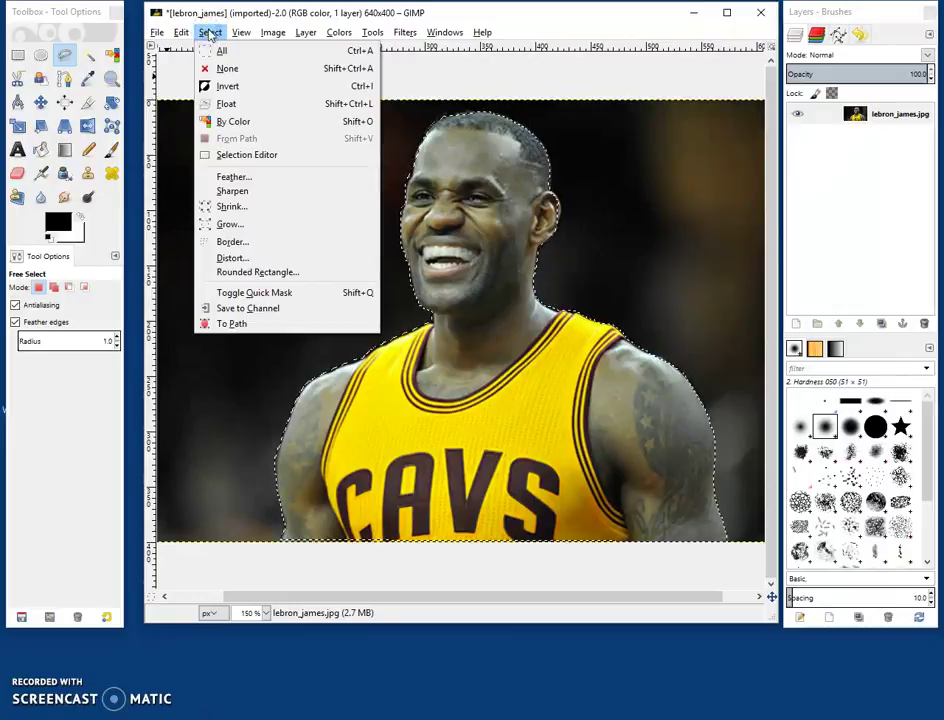
click(223, 88)
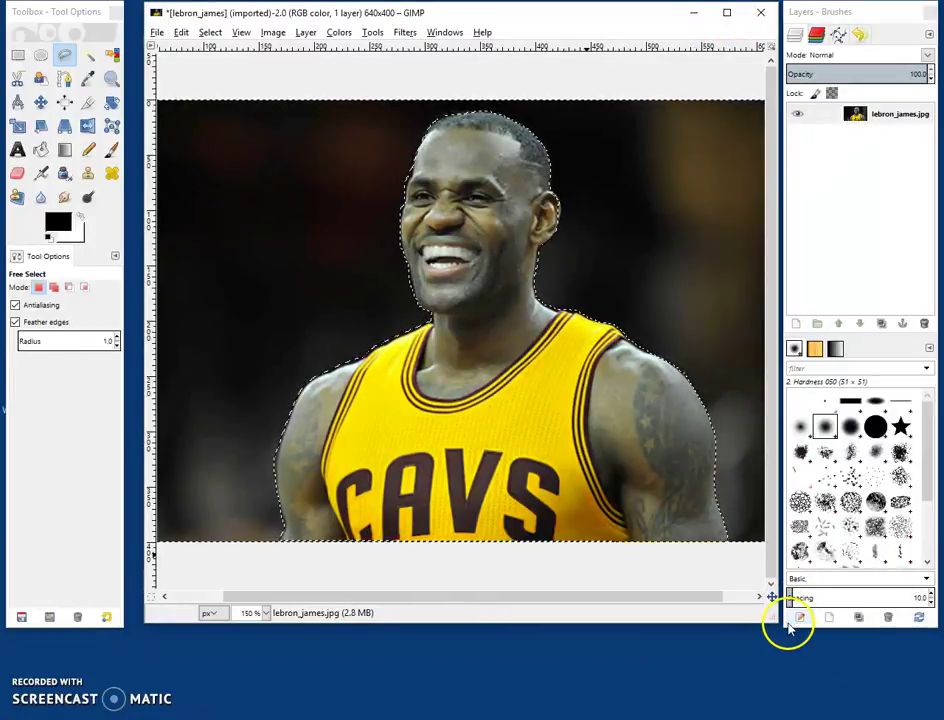
drag(772, 622, 897, 690)
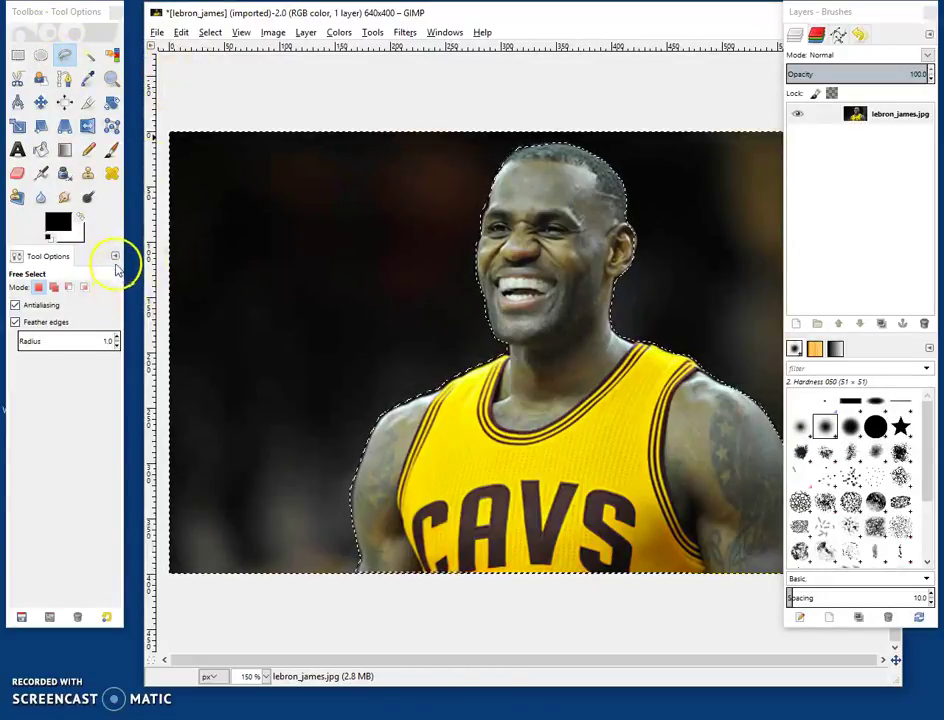
Add a Layers panel tab to the toolbox dock
click(115, 258)
mouse_move(156, 286)
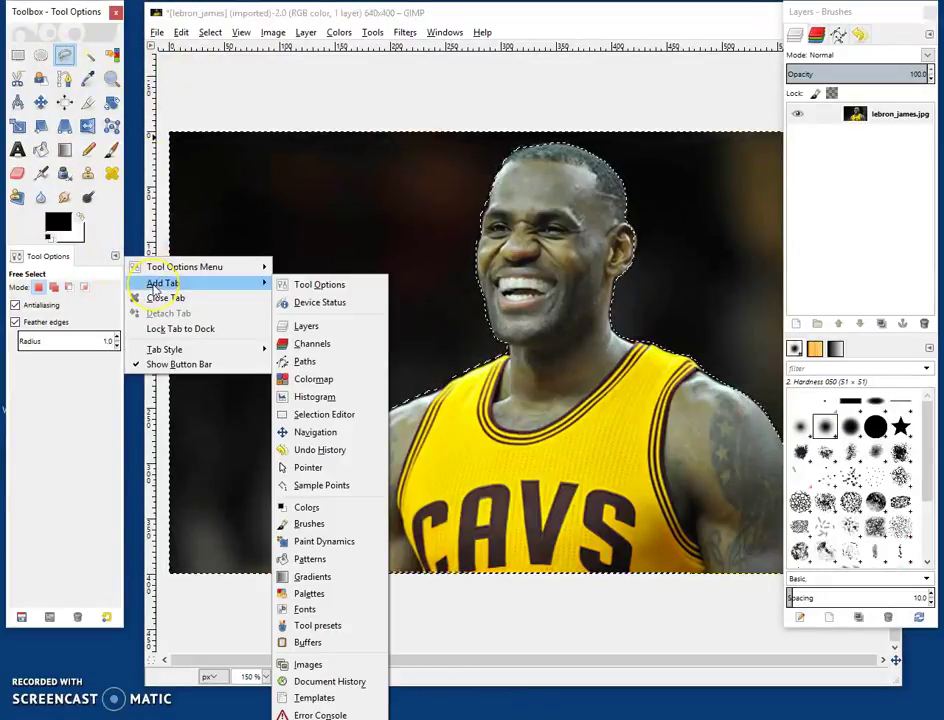
click(316, 328)
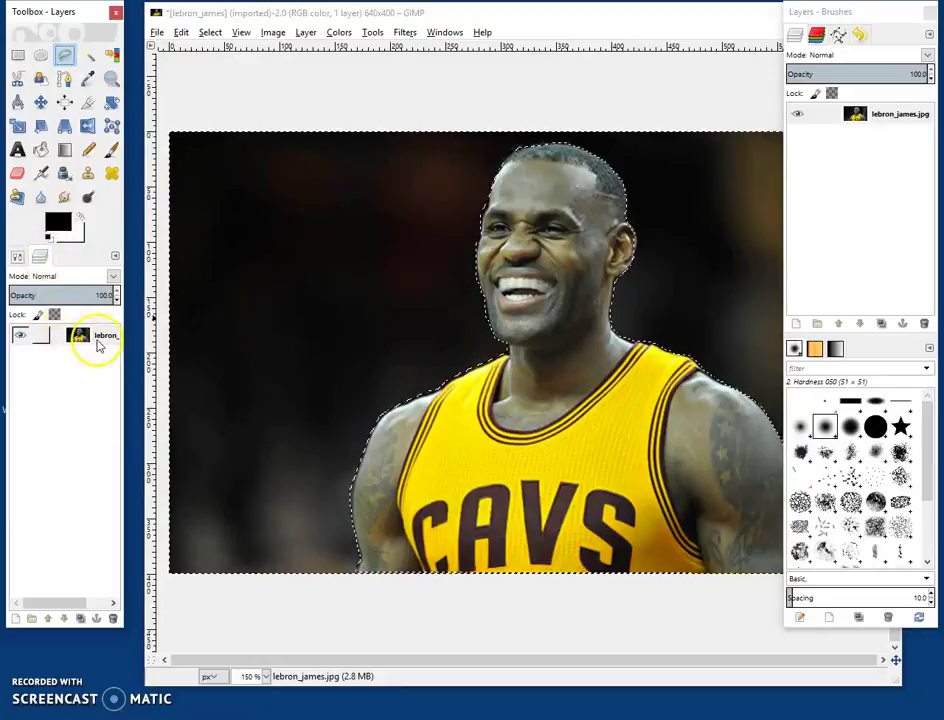
Add an alpha channel to the lebron_james.jpg layer and delete the selected background
click(108, 337)
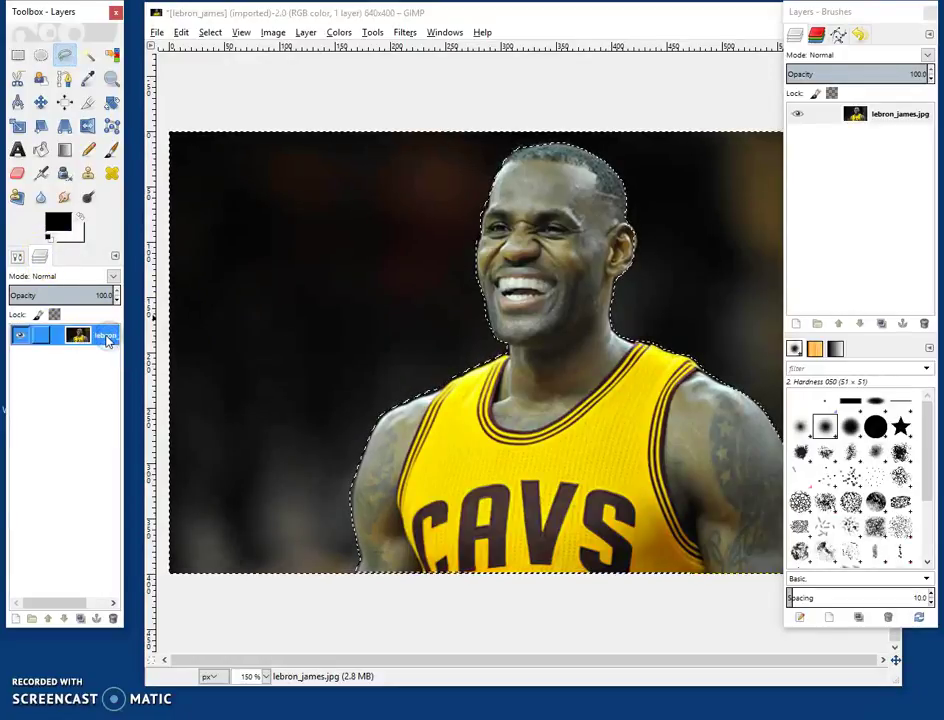
click(105, 340)
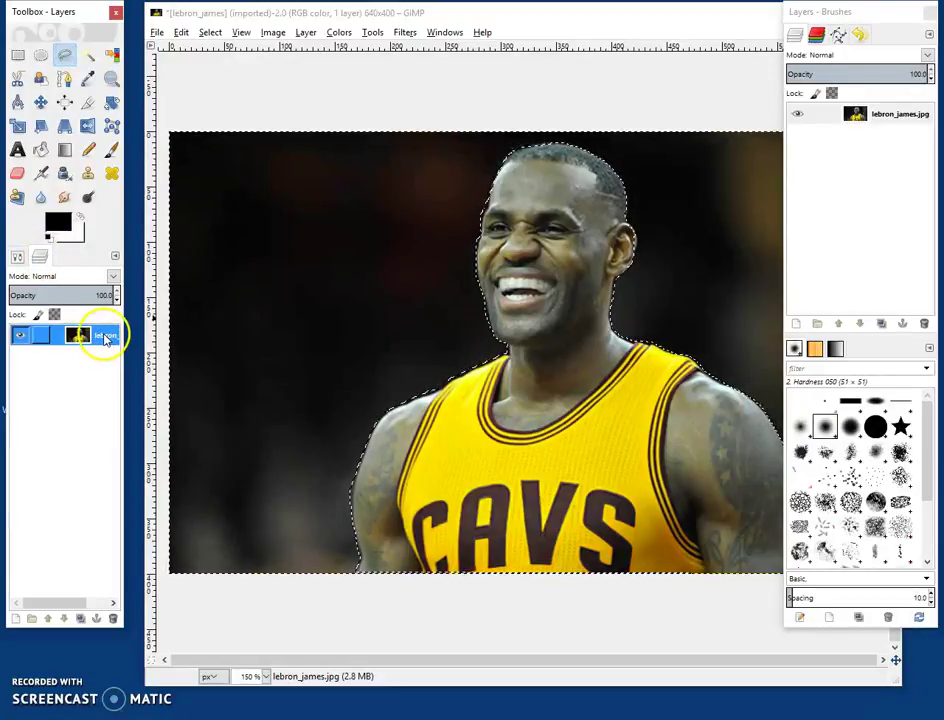
right_click(105, 340)
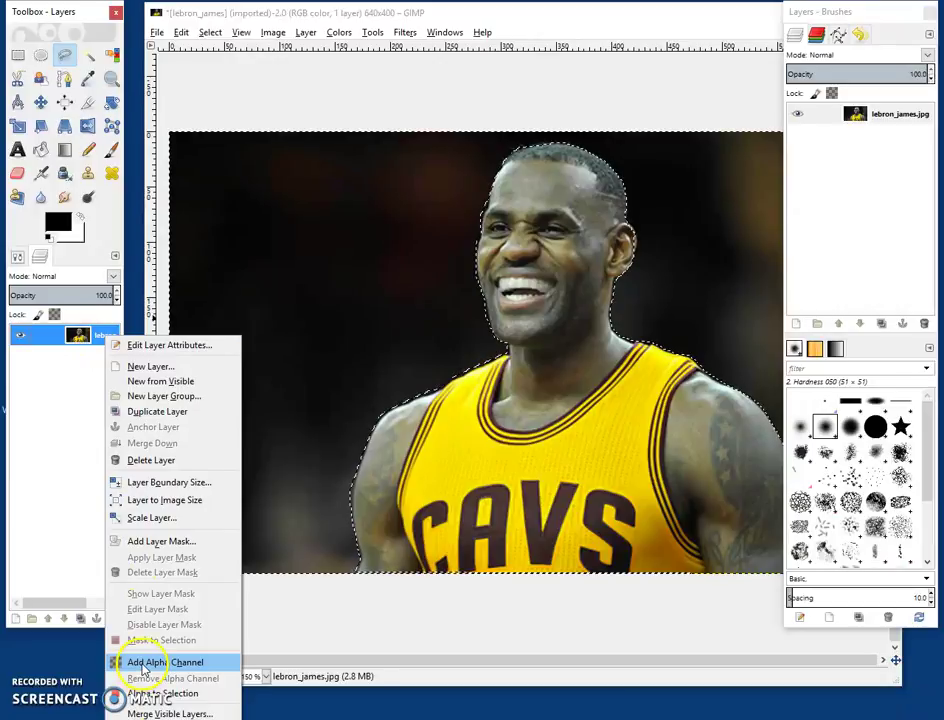
click(143, 663)
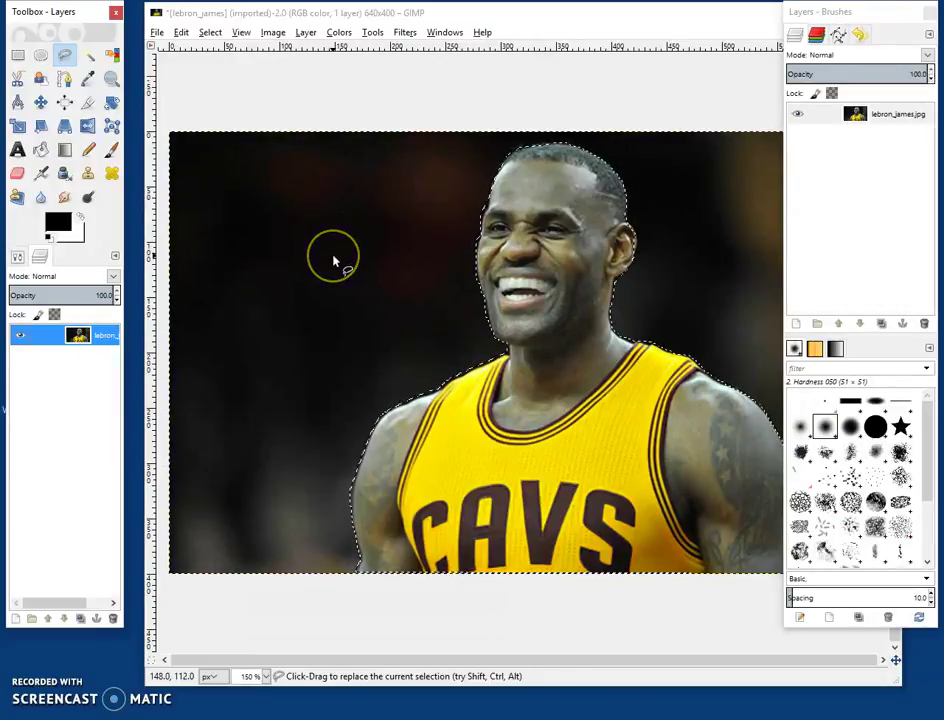
key(Delete)
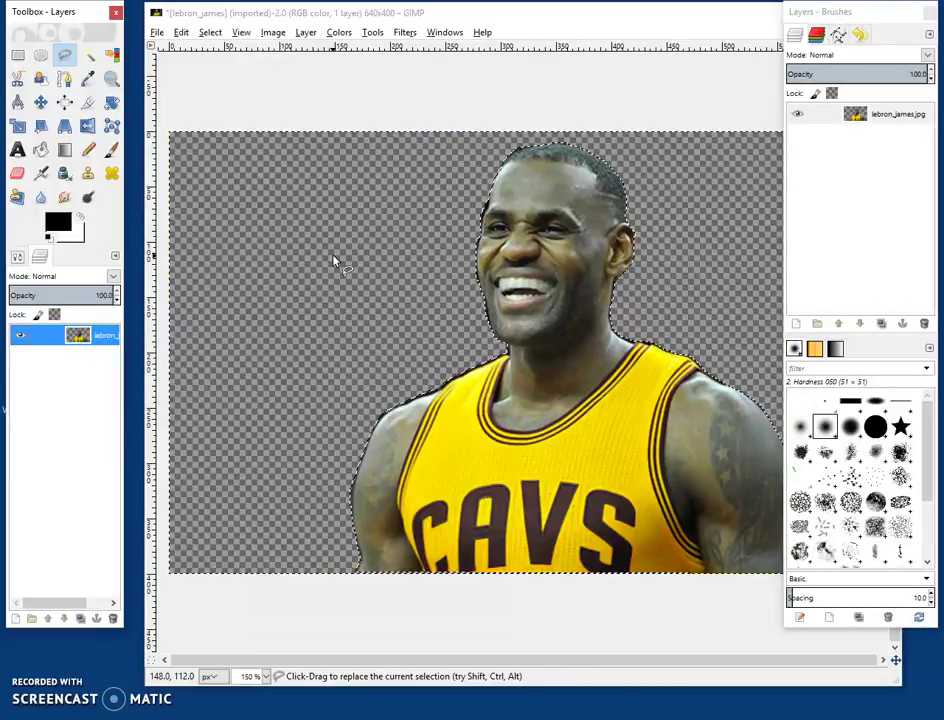
click(681, 11)
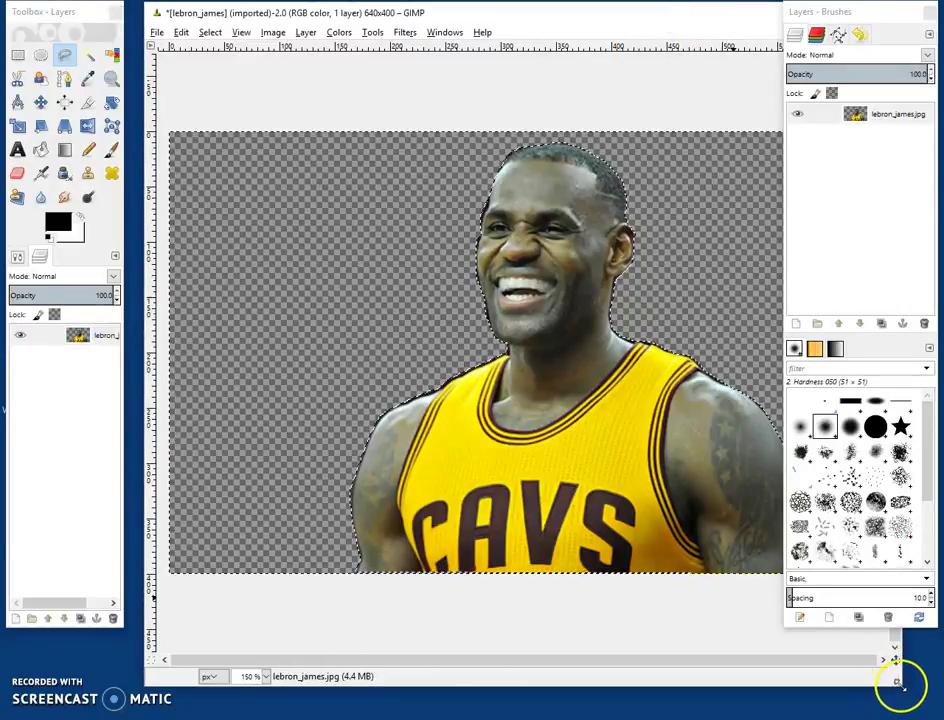
drag(889, 676, 747, 621)
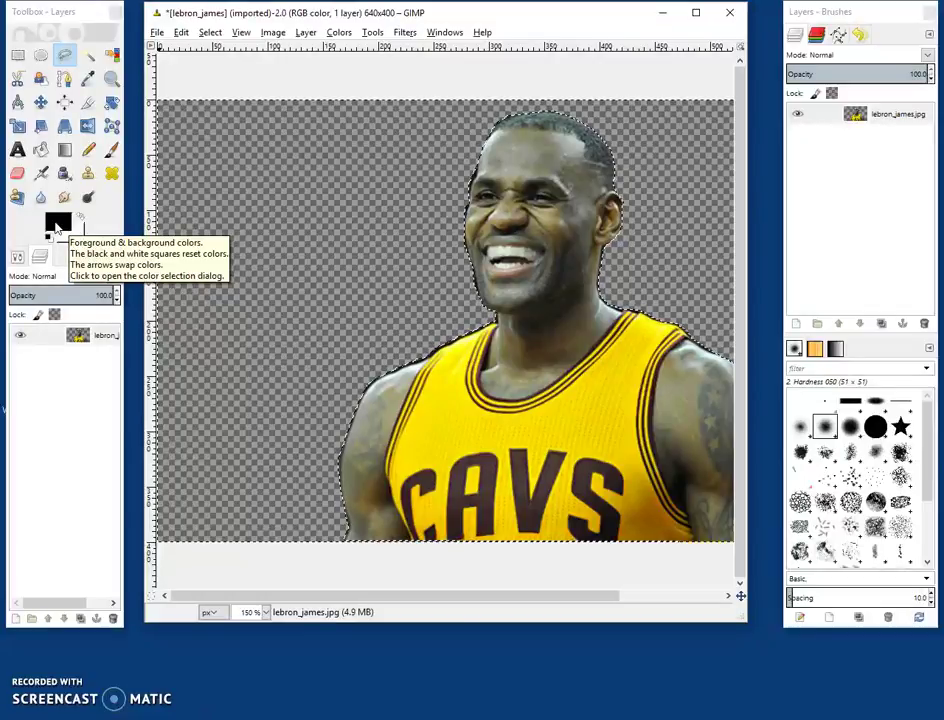
Apply Select > None, enlarge the image window and make the player layer active
click(326, 315)
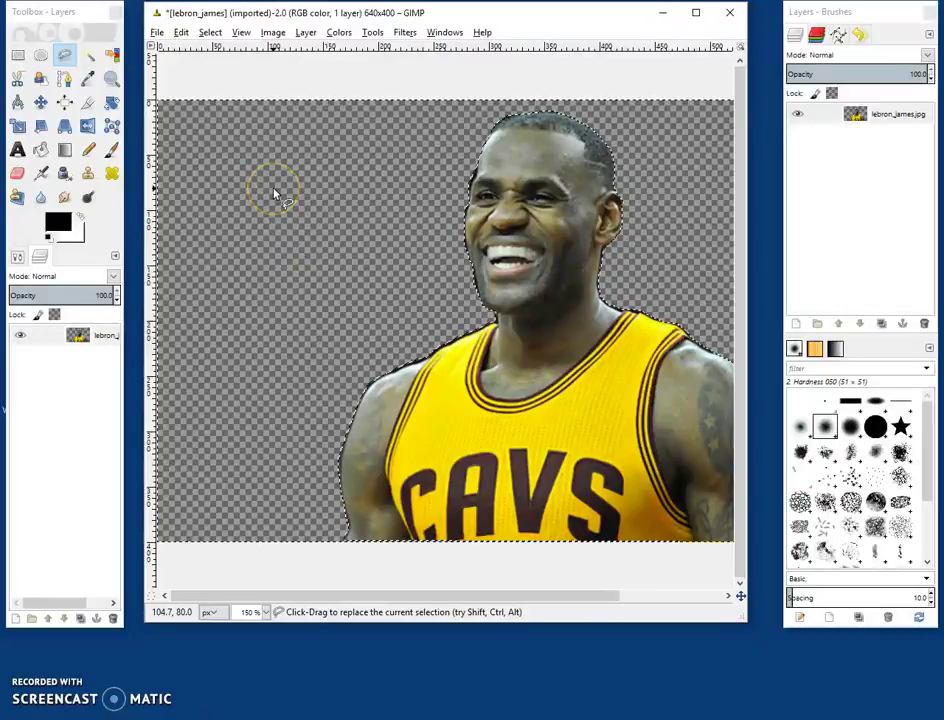
click(217, 33)
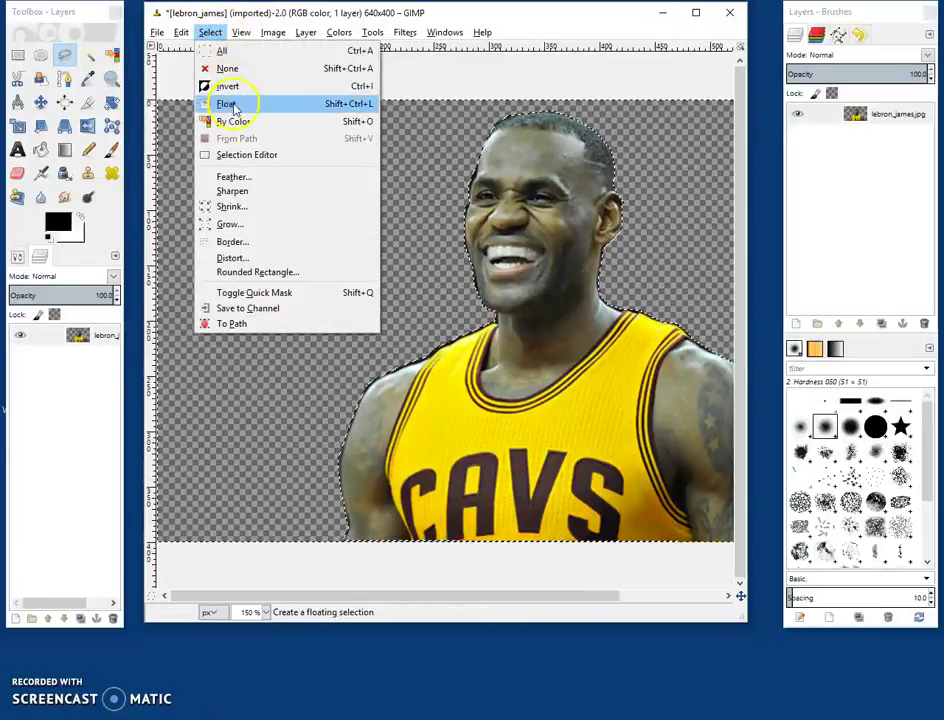
click(230, 70)
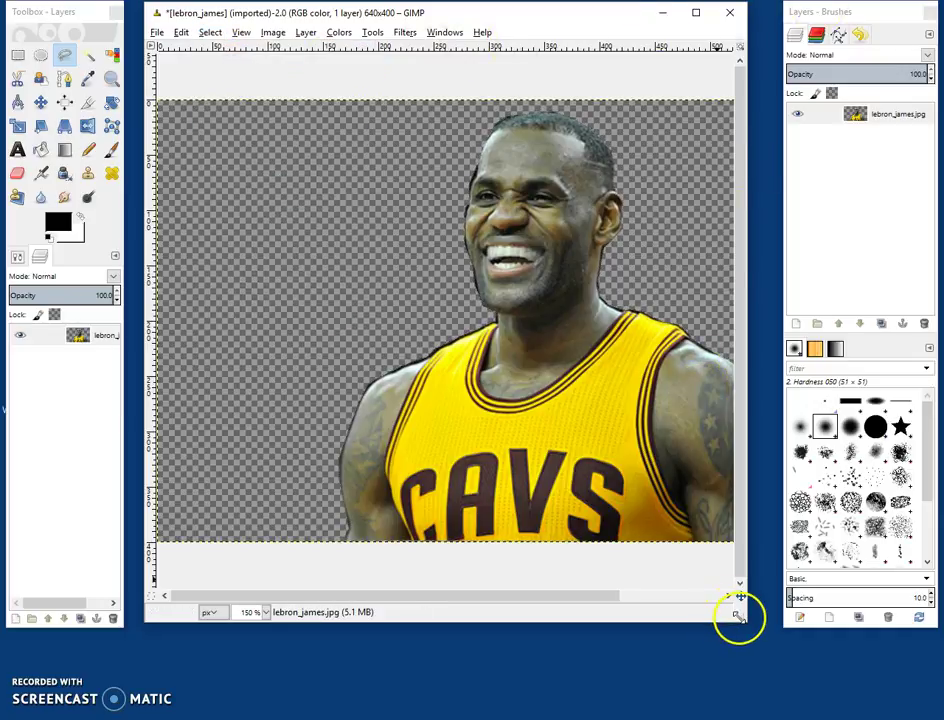
drag(738, 617, 824, 690)
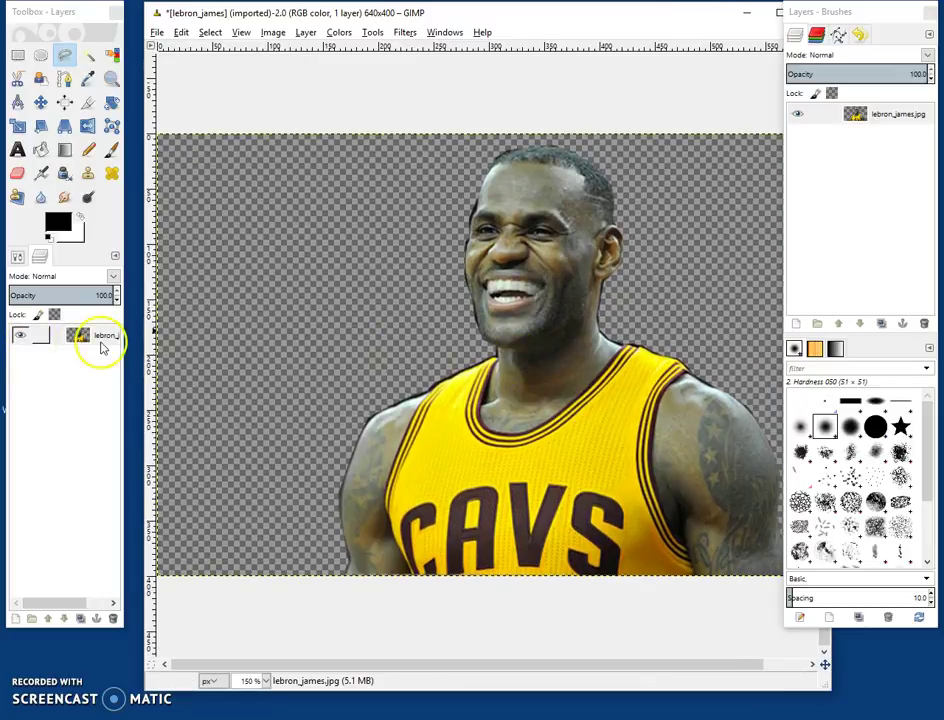
click(105, 340)
click(322, 645)
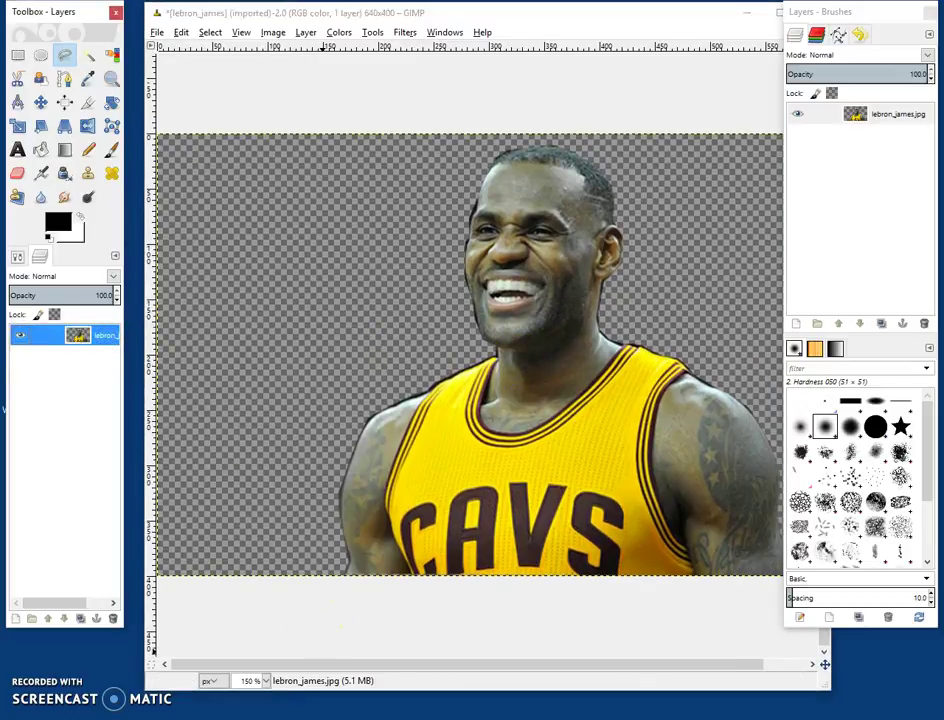
mouse_move(380, 719)
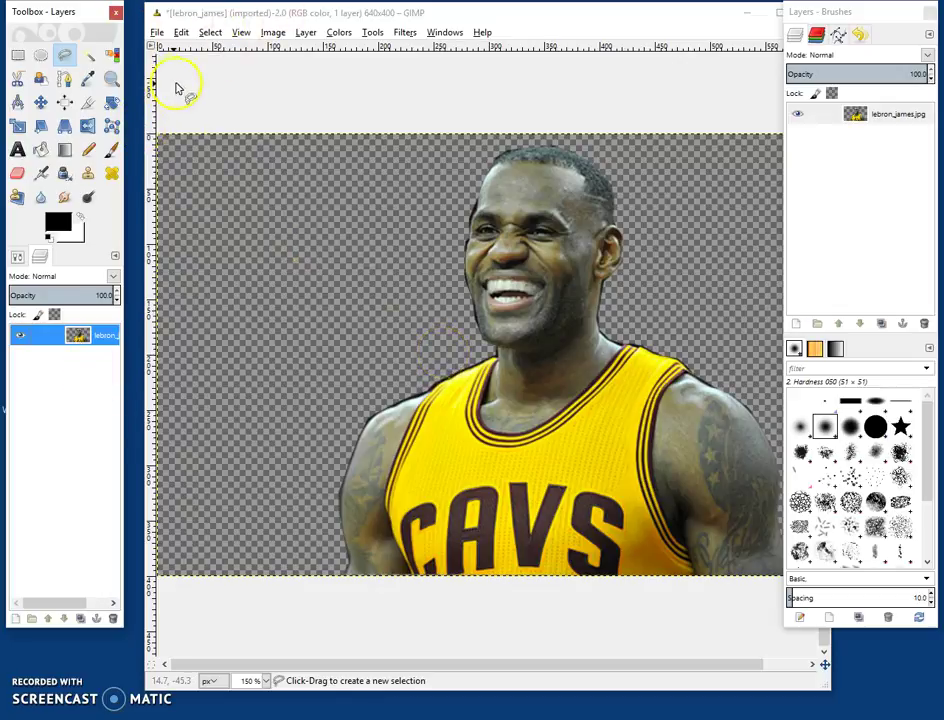
Start File > Open as Layers and browse into the backgrounds folder
click(157, 33)
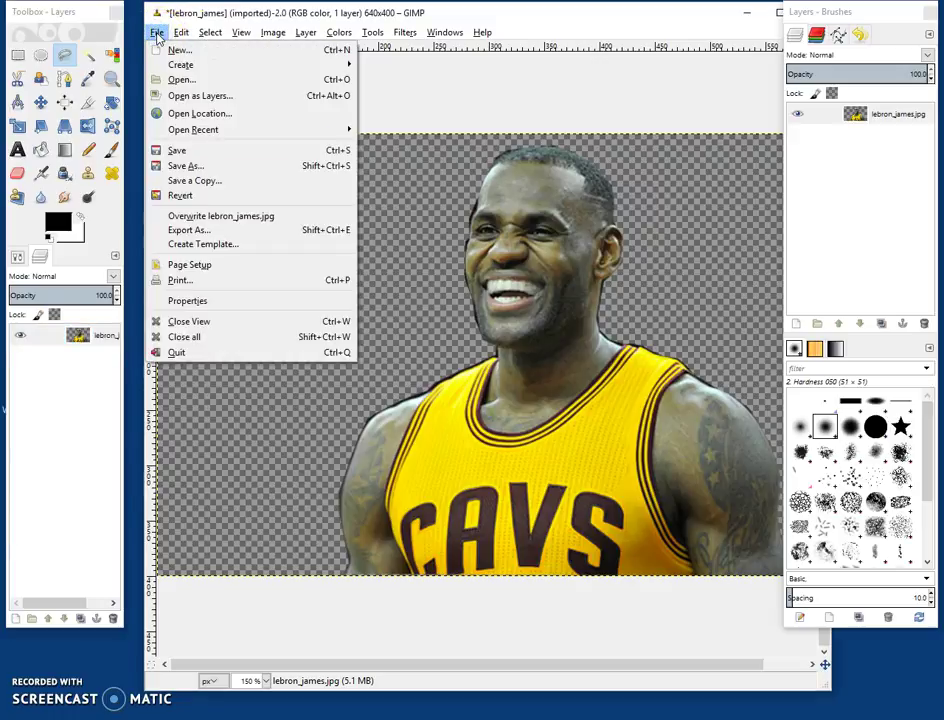
mouse_move(181, 32)
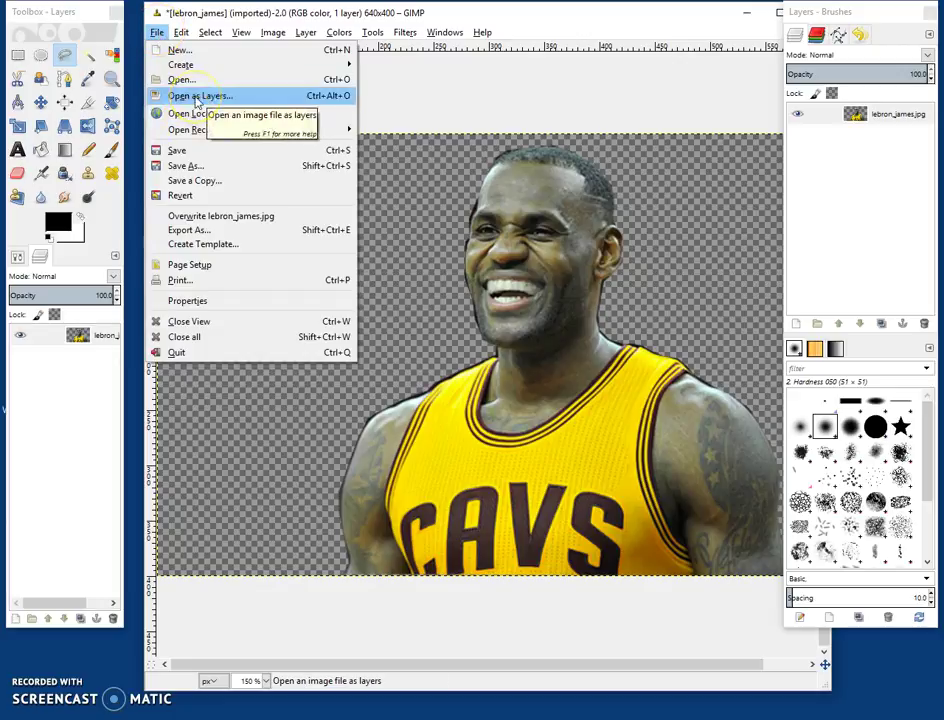
click(158, 36)
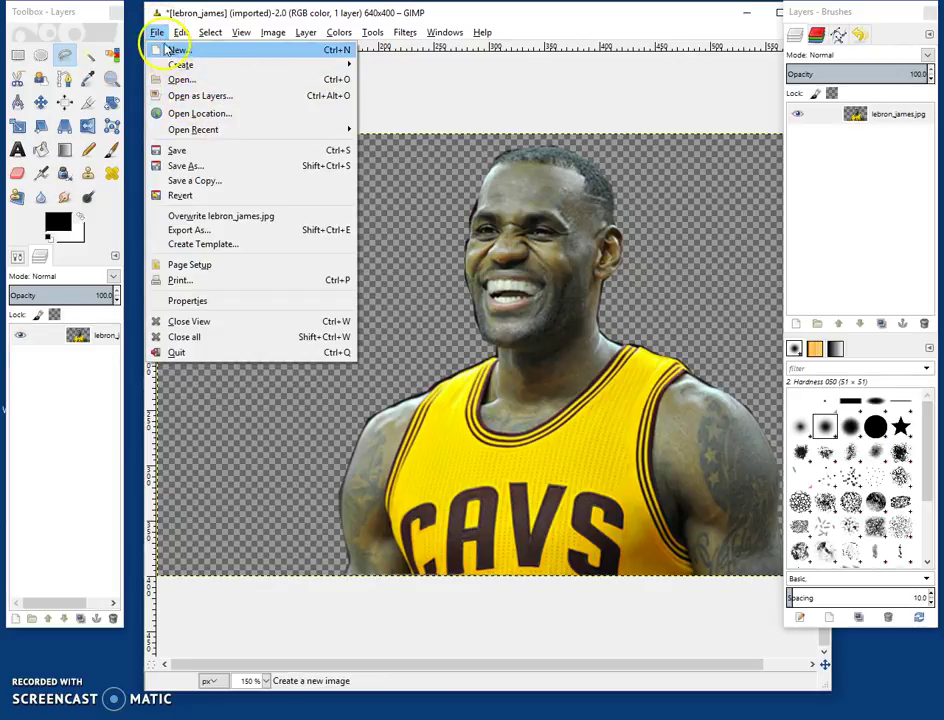
click(197, 101)
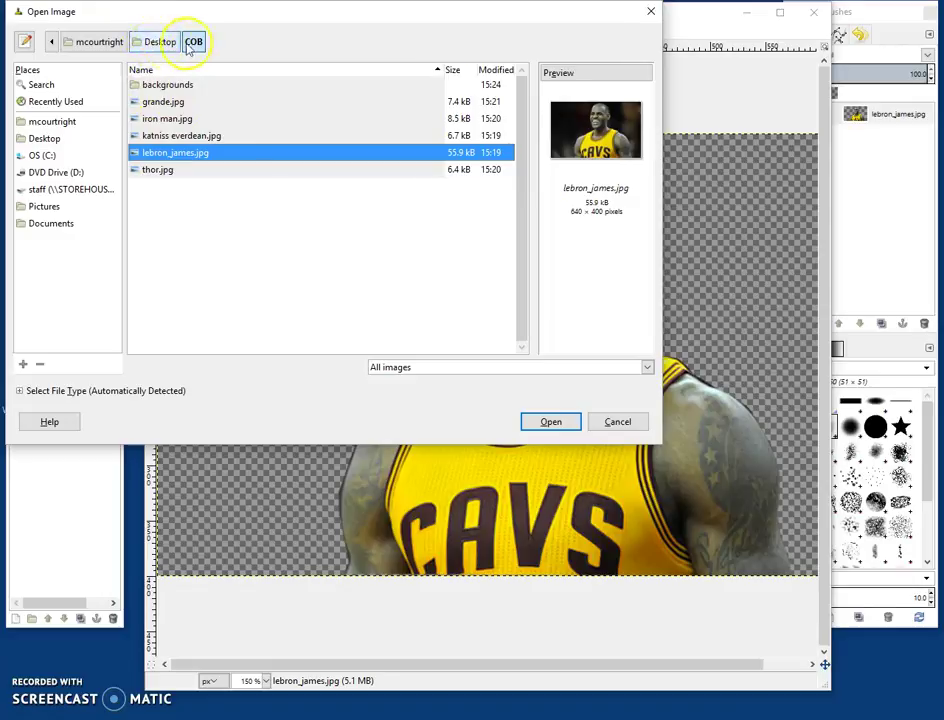
double_click(171, 89)
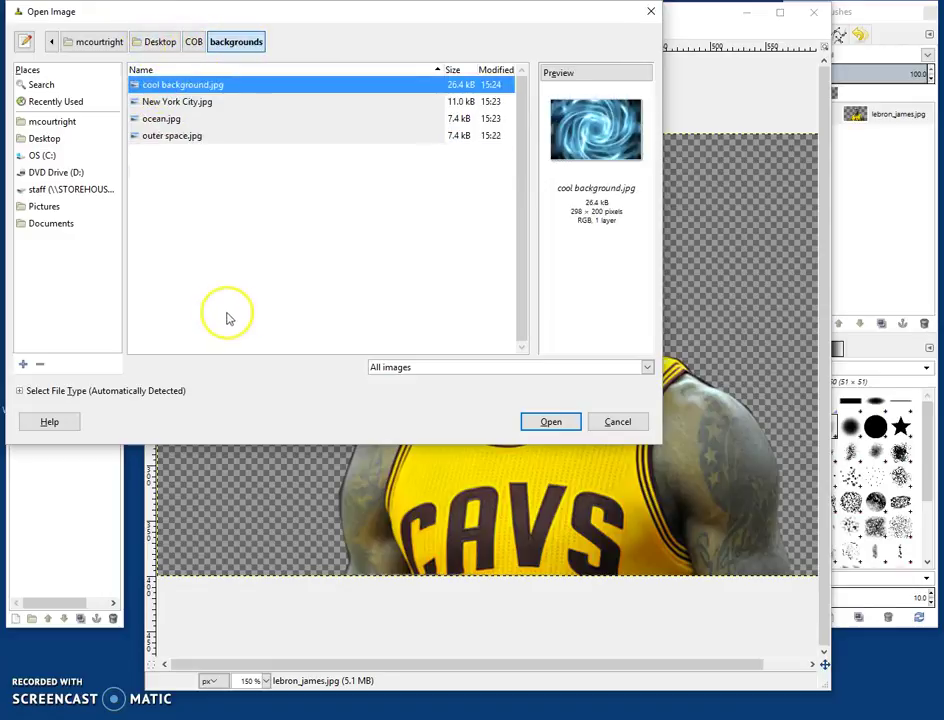
After previewing several images, add cool background.jpg as a layer and maximize the window
click(180, 104)
click(164, 118)
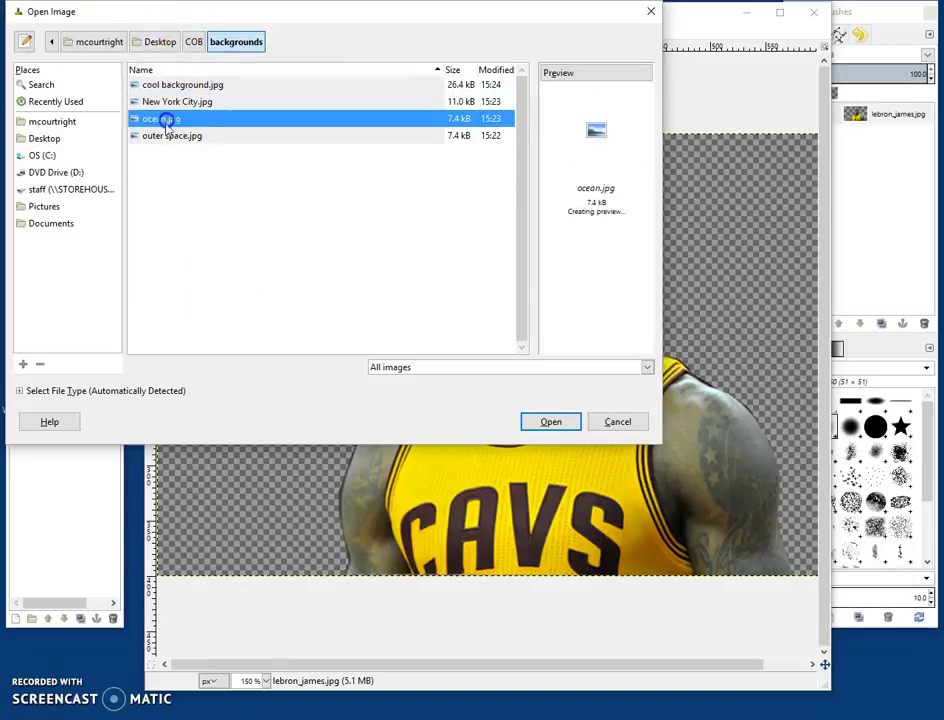
click(166, 137)
click(163, 120)
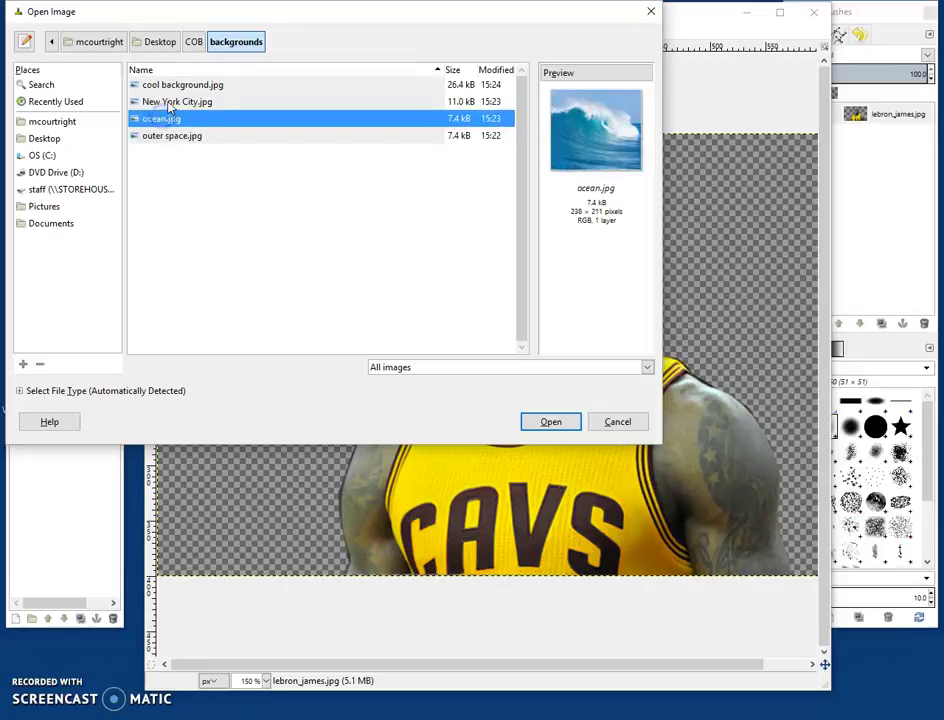
click(169, 102)
click(169, 86)
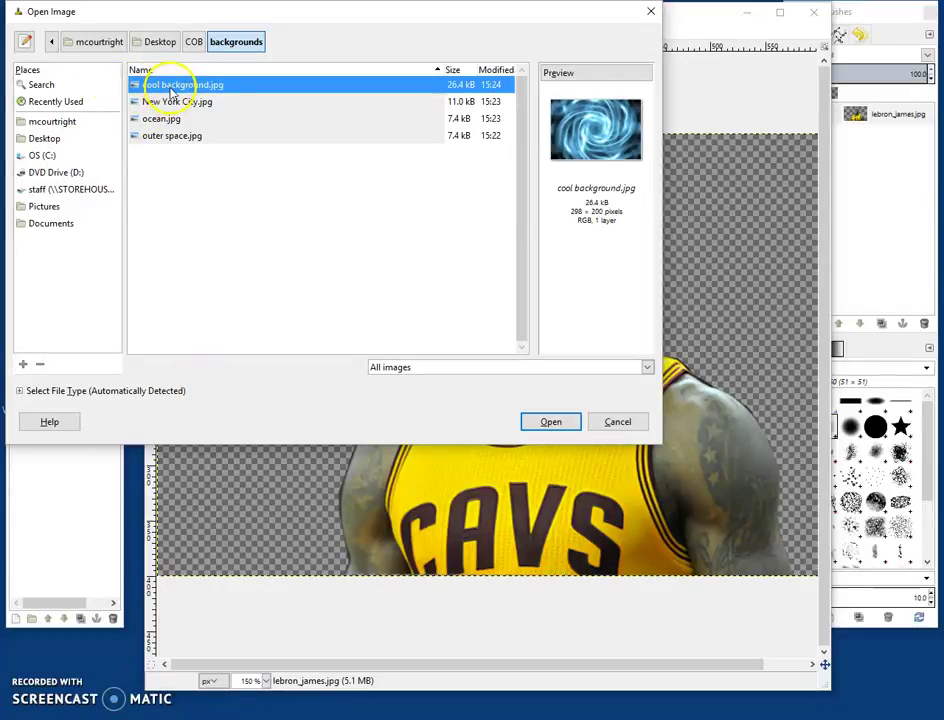
click(548, 422)
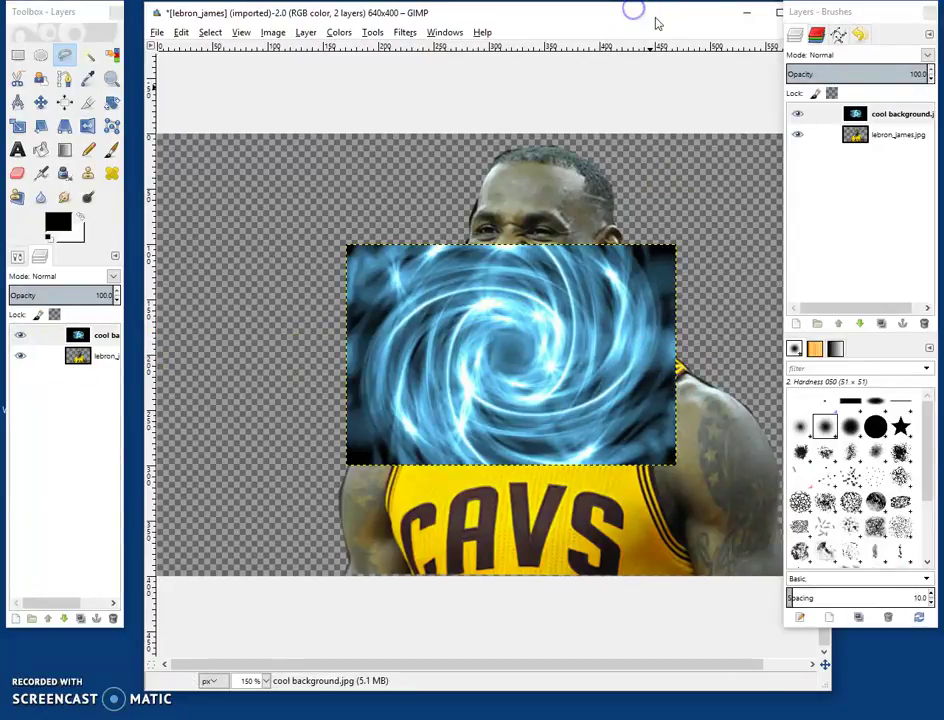
drag(657, 22, 605, 15)
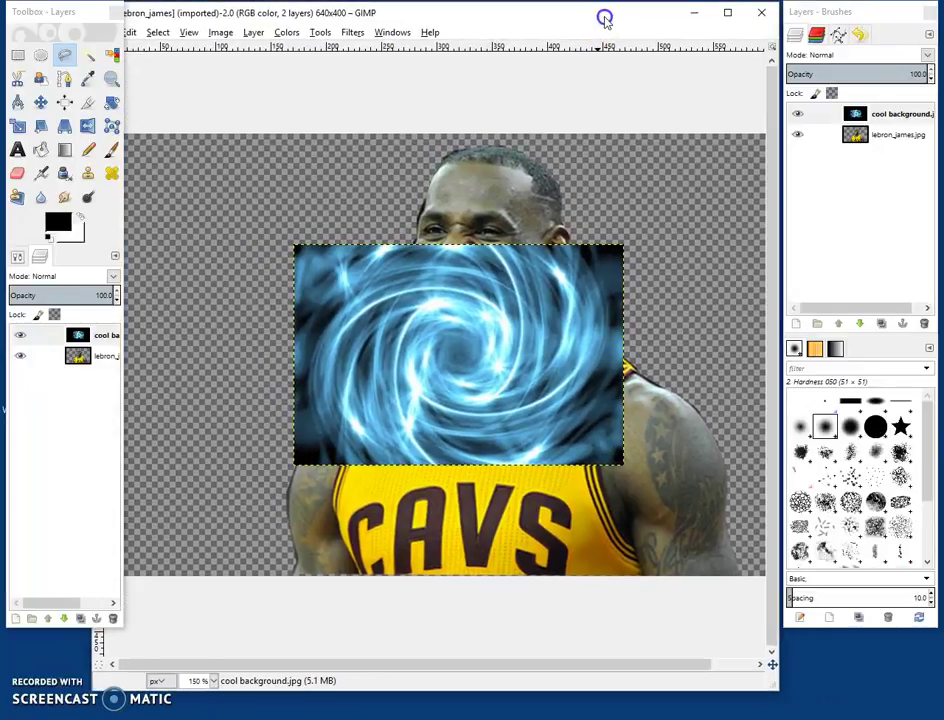
click(730, 17)
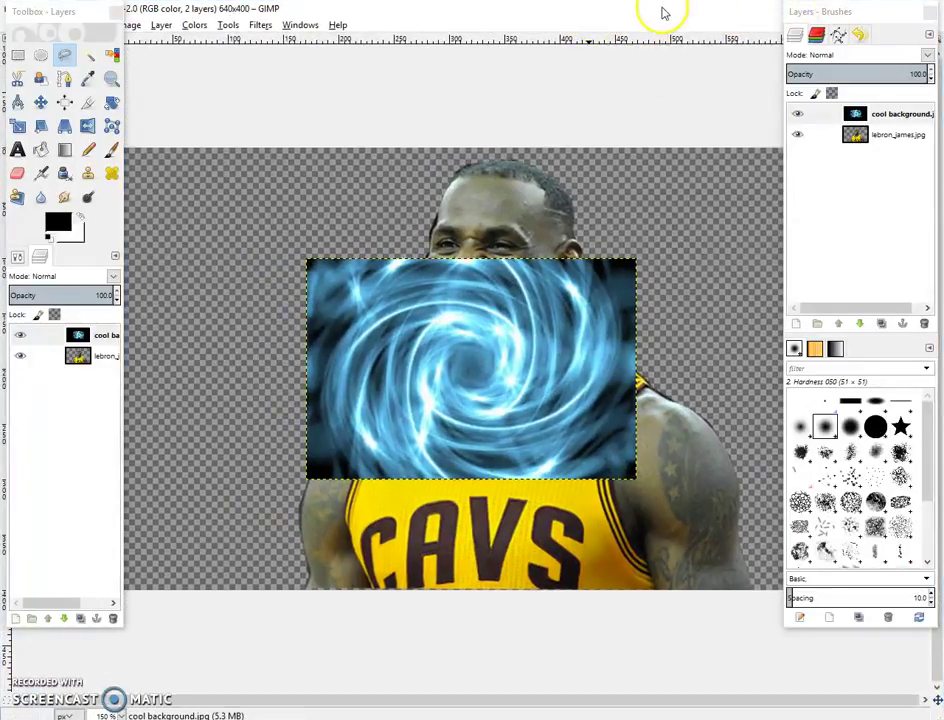
Restore the image window to a smaller size and reposition it on screen
drag(660, 8, 436, 50)
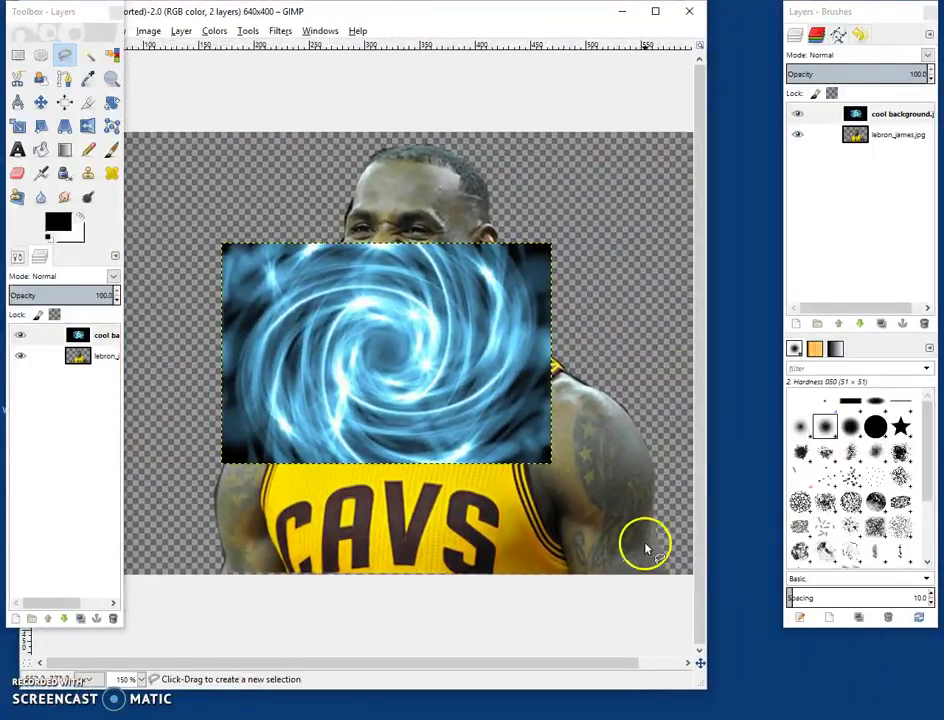
drag(707, 690, 840, 617)
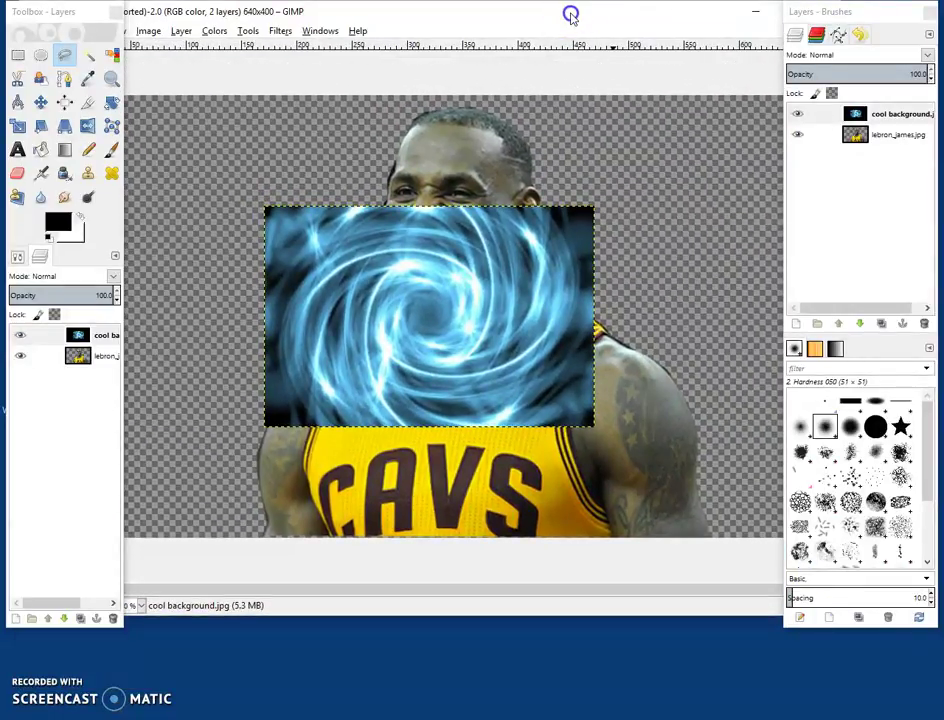
drag(570, 17, 661, 33)
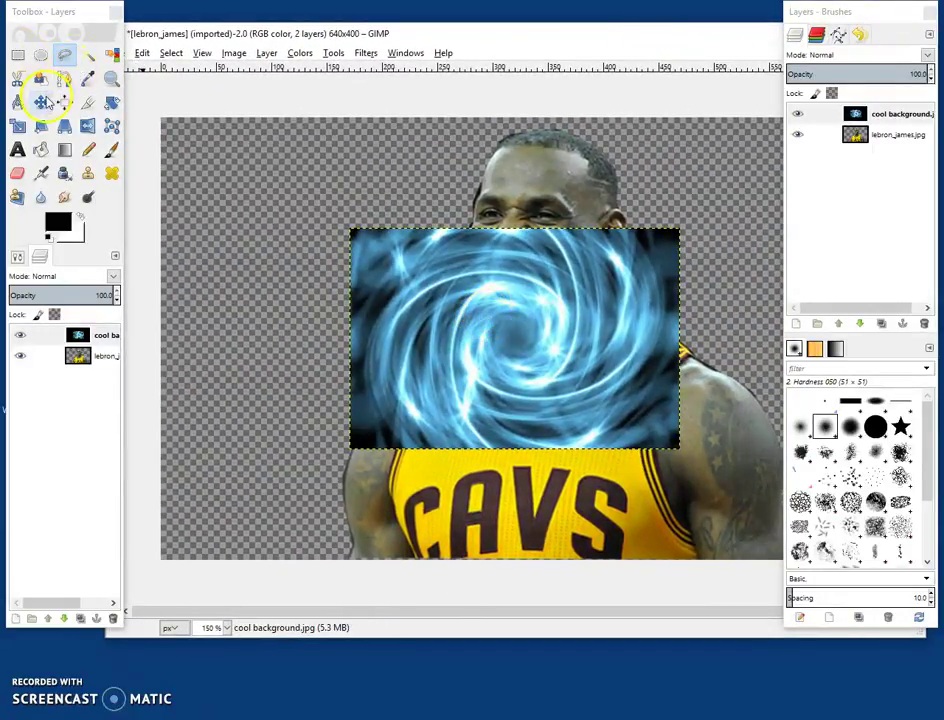
Drag the swirl layer into the canvas's top-left corner, then switch to the Scale tool
click(41, 101)
drag(544, 361, 362, 252)
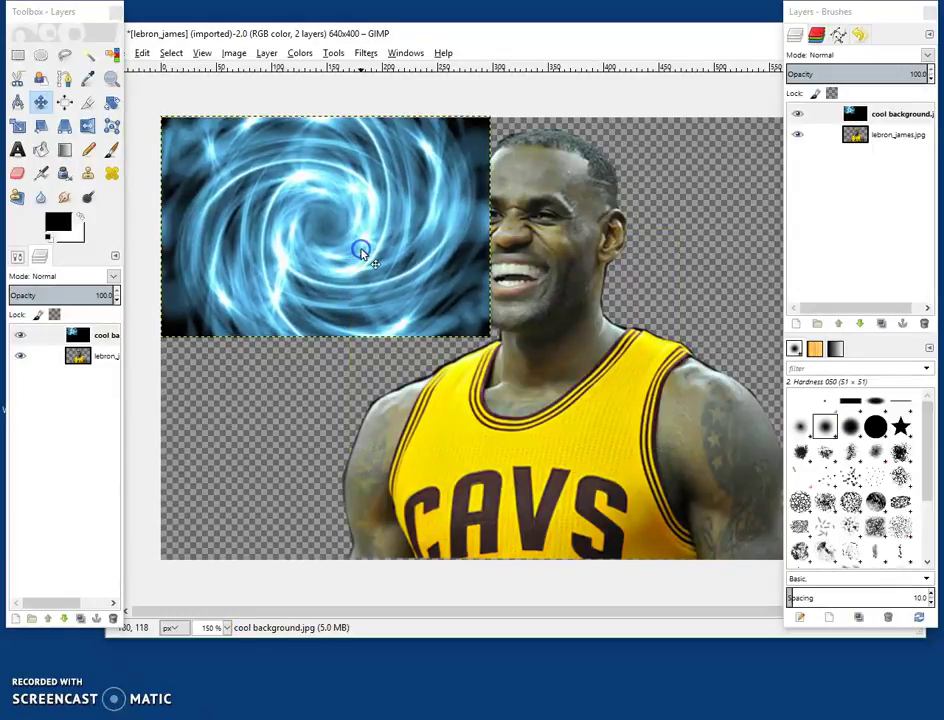
click(110, 118)
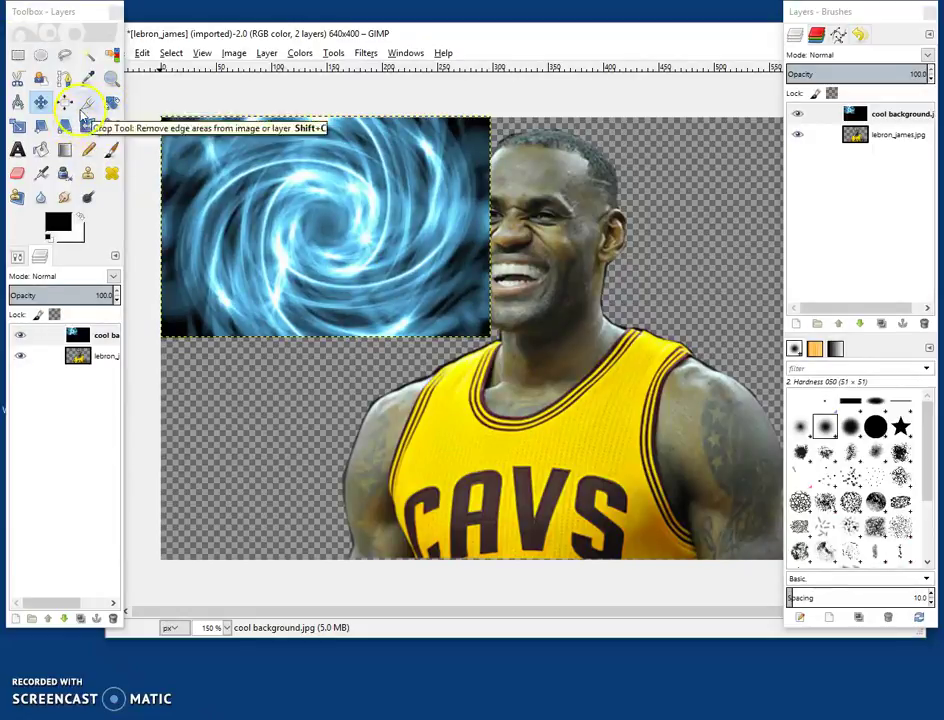
click(18, 126)
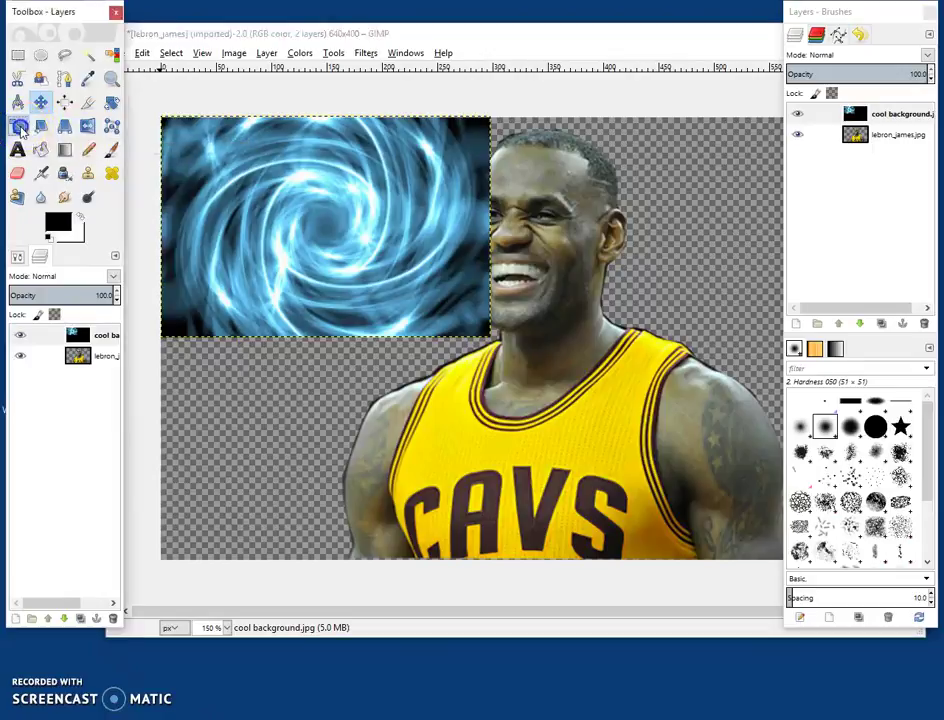
Scale the blue swirl layer from 333×215 px up to fill the whole 640×400 canvas
click(480, 327)
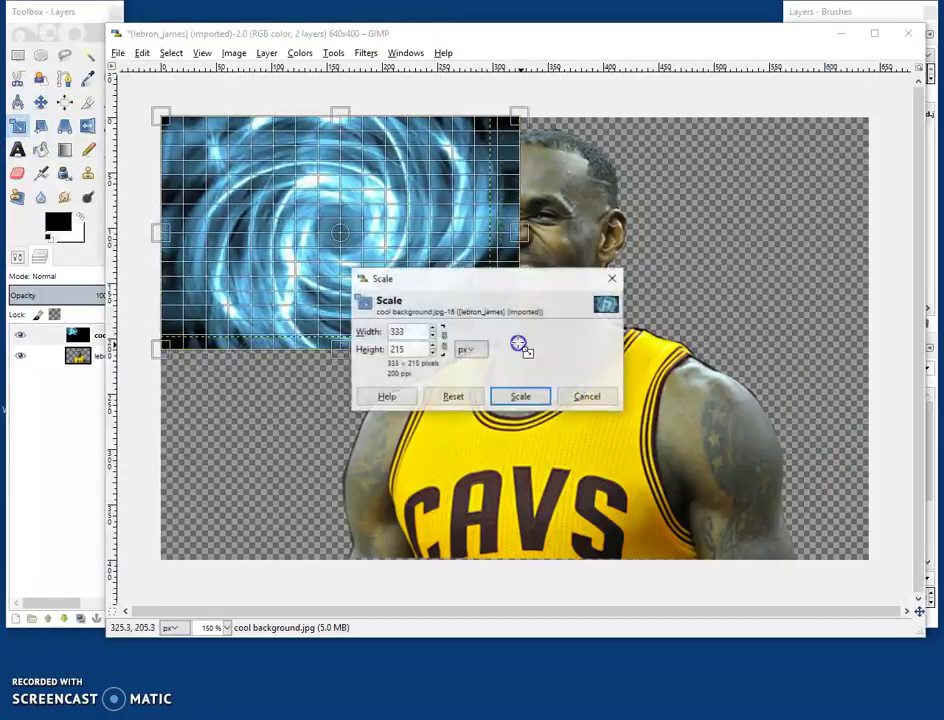
drag(748, 451, 860, 550)
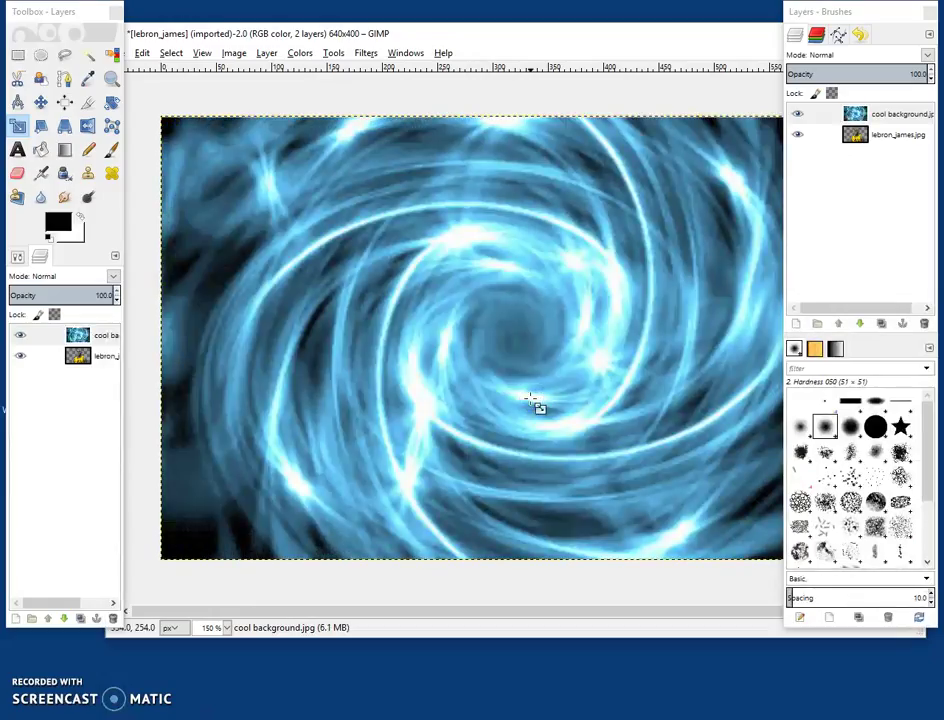
click(270, 349)
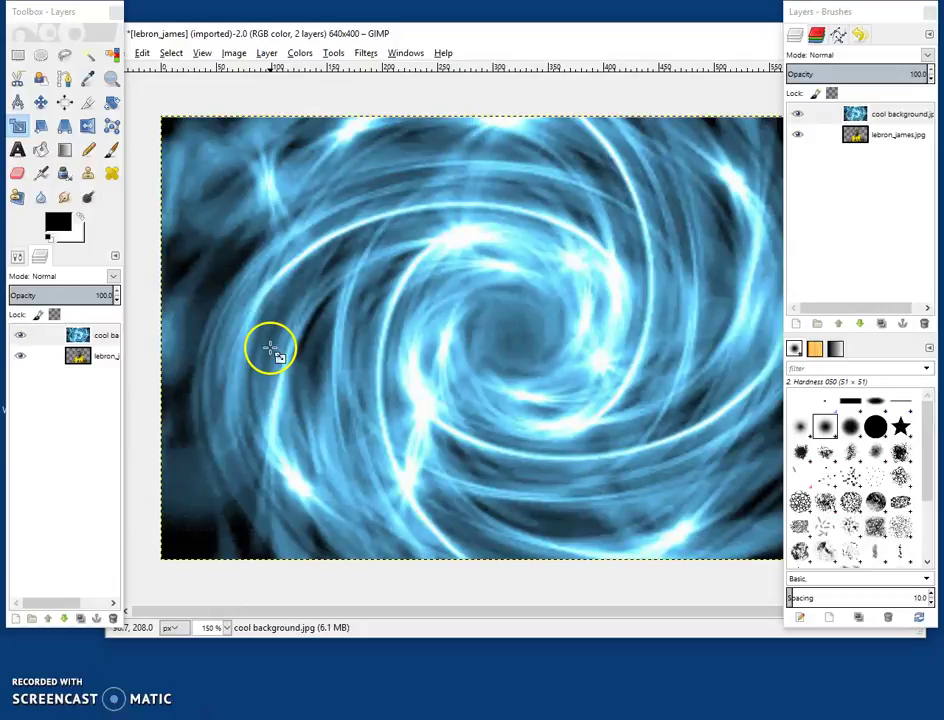
Move the lebron_james layer above the cool background layer in the Layers panel
click(104, 360)
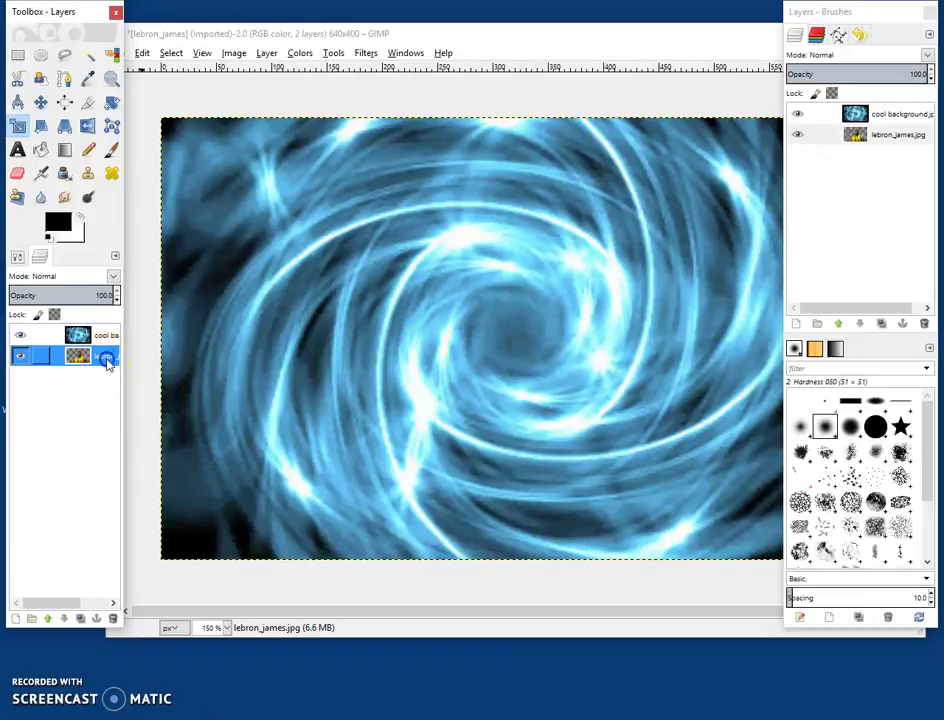
drag(107, 362, 103, 332)
click(516, 22)
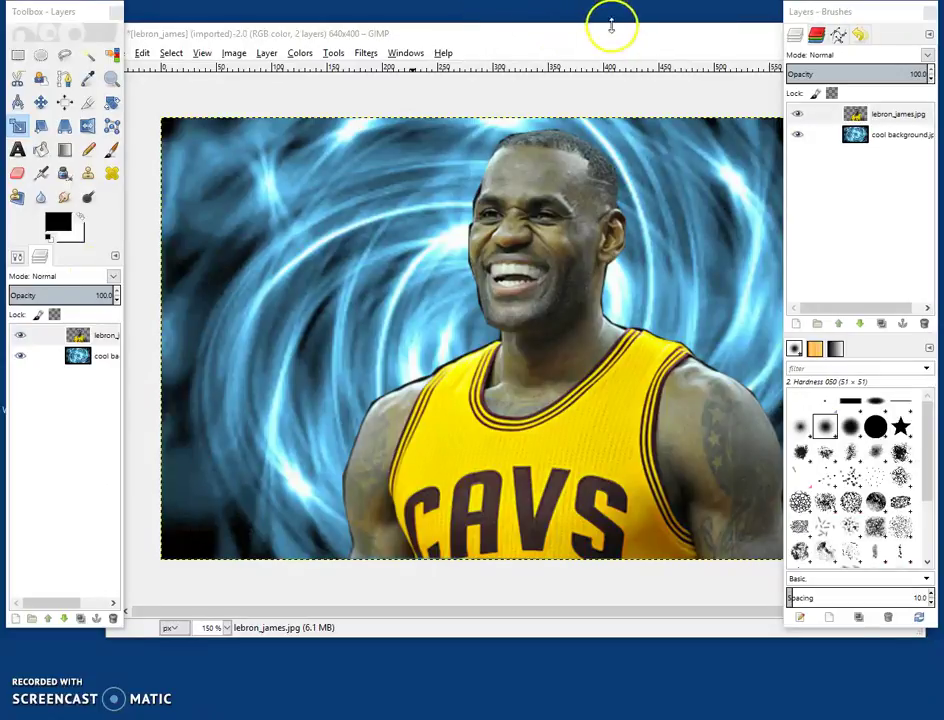
drag(611, 27, 523, 42)
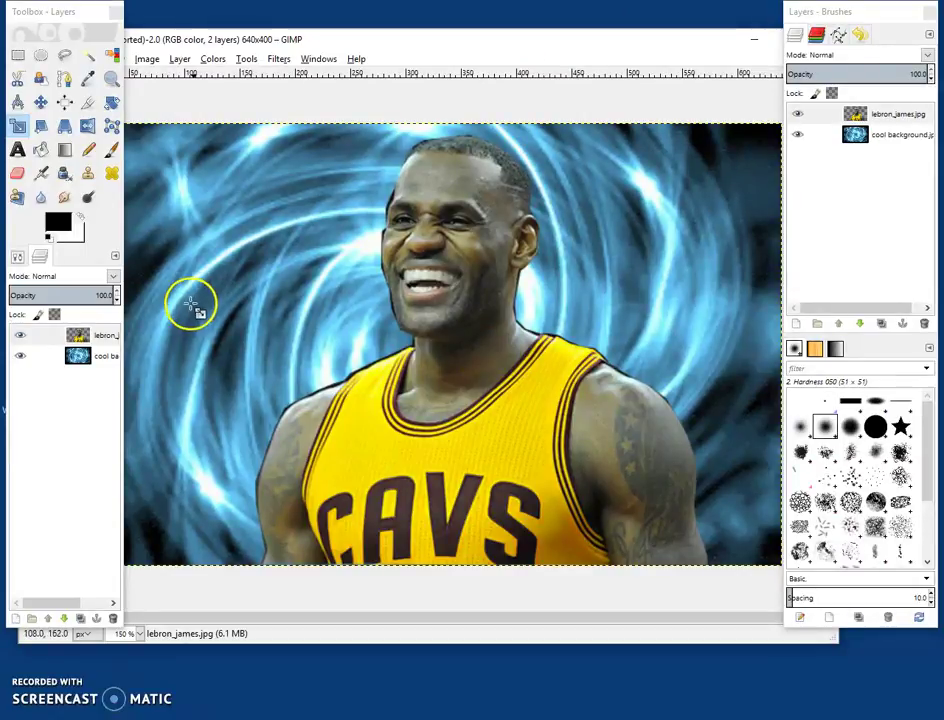
Select the LeBron layer and scale it down slightly
drag(80, 336, 88, 343)
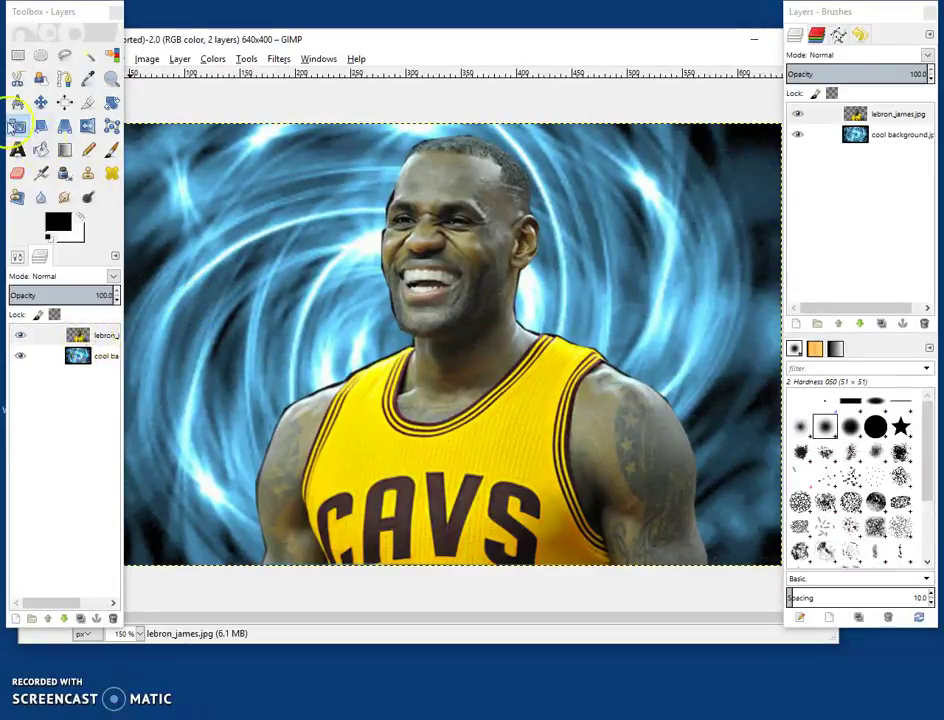
drag(88, 343, 107, 343)
click(107, 343)
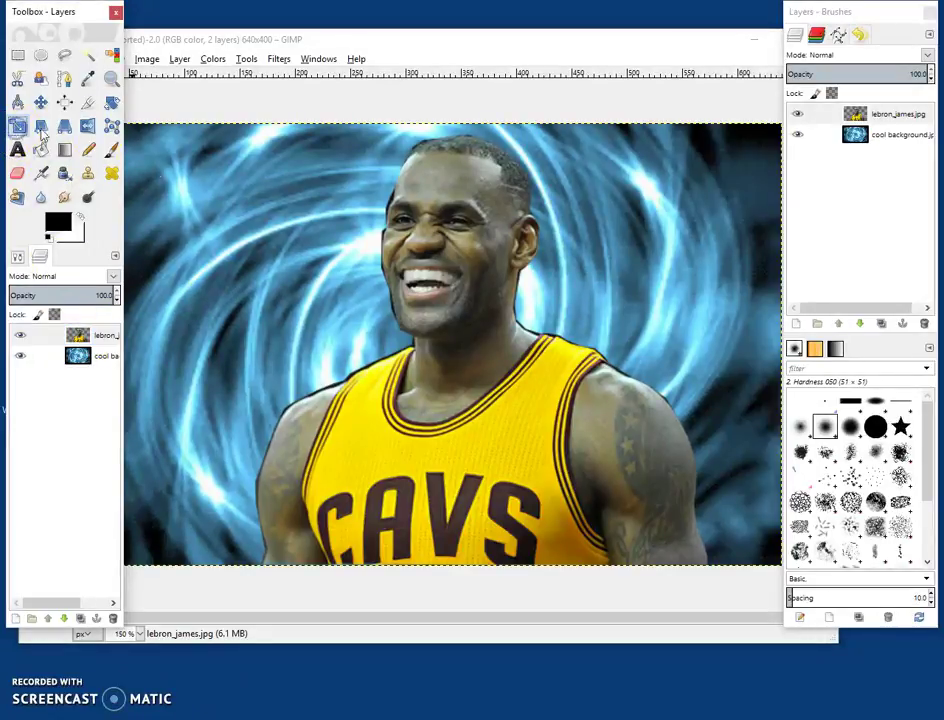
click(400, 200)
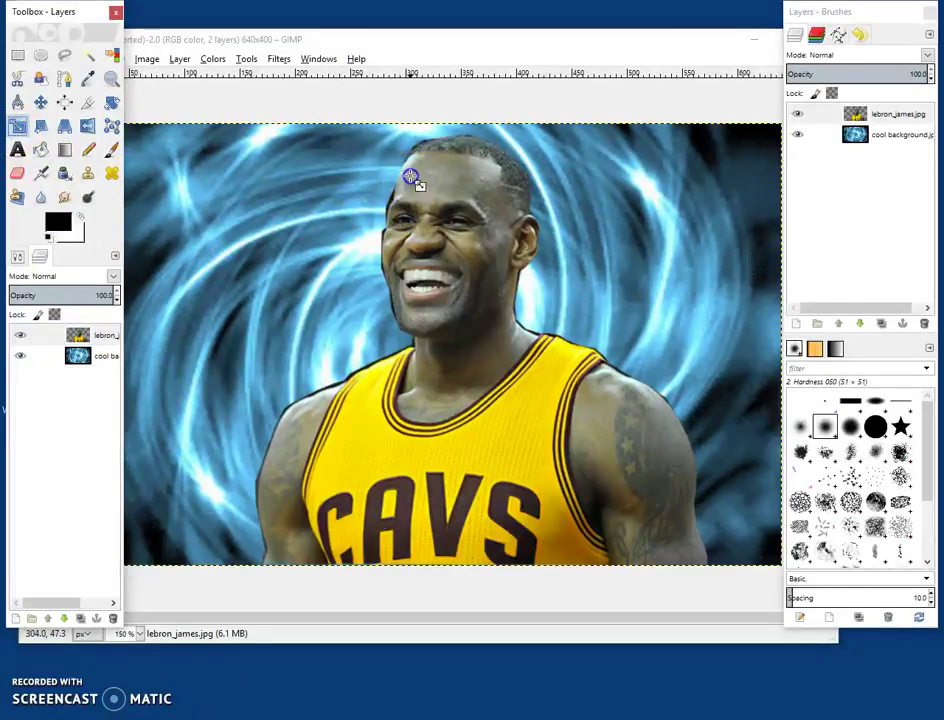
drag(410, 177, 531, 278)
click(519, 413)
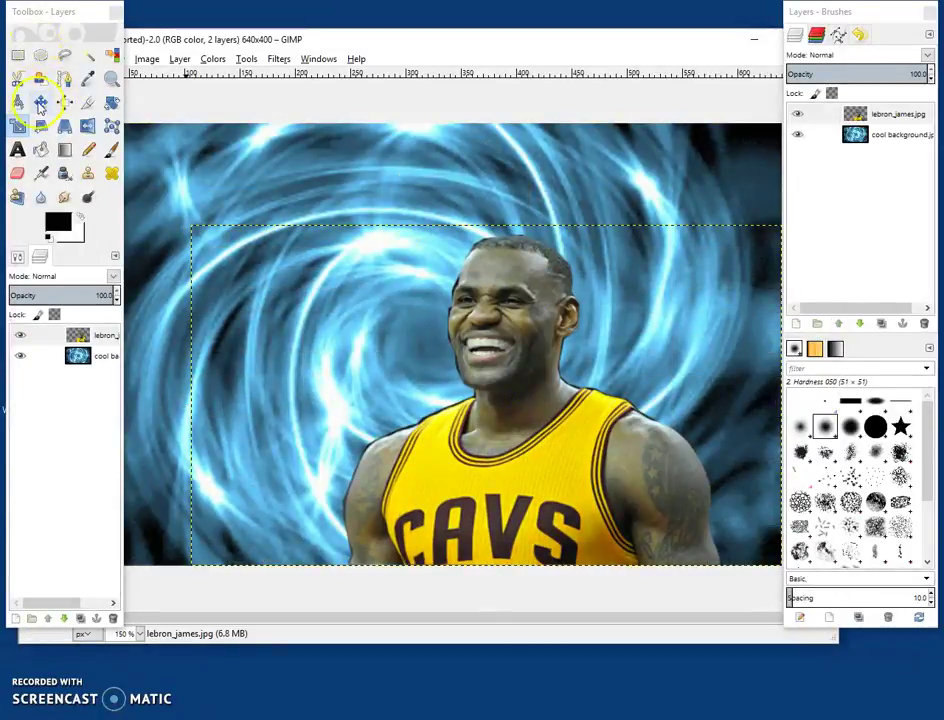
Nudge the LeBron layer into place over the swirl background
click(40, 104)
drag(533, 362, 512, 362)
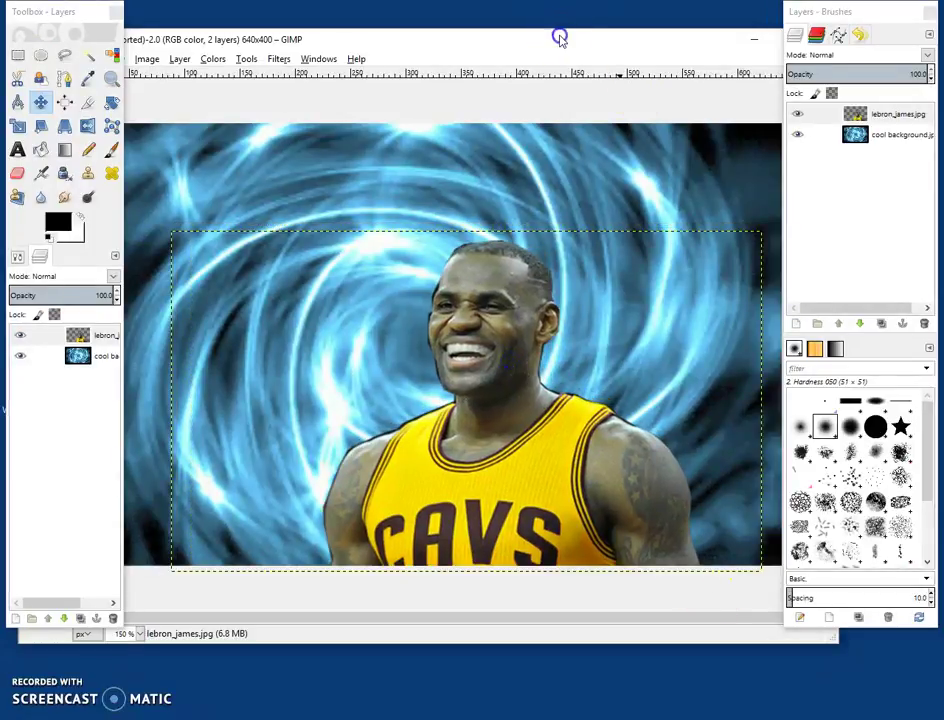
click(116, 698)
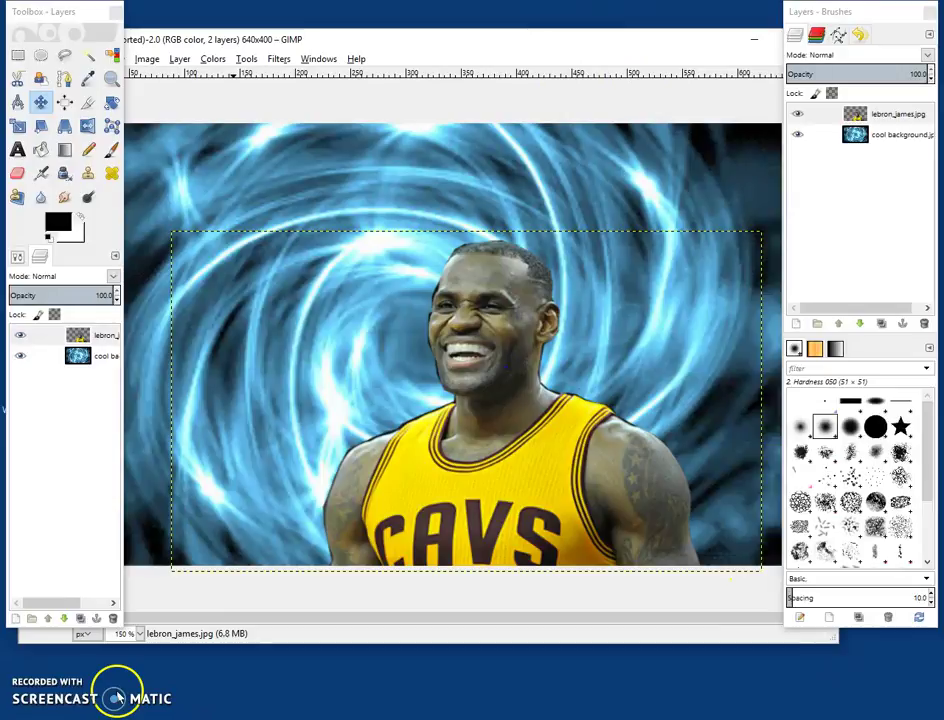
drag(596, 42, 550, 34)
Export the image to the COB folder as lebron_james_cob.jpg
click(138, 47)
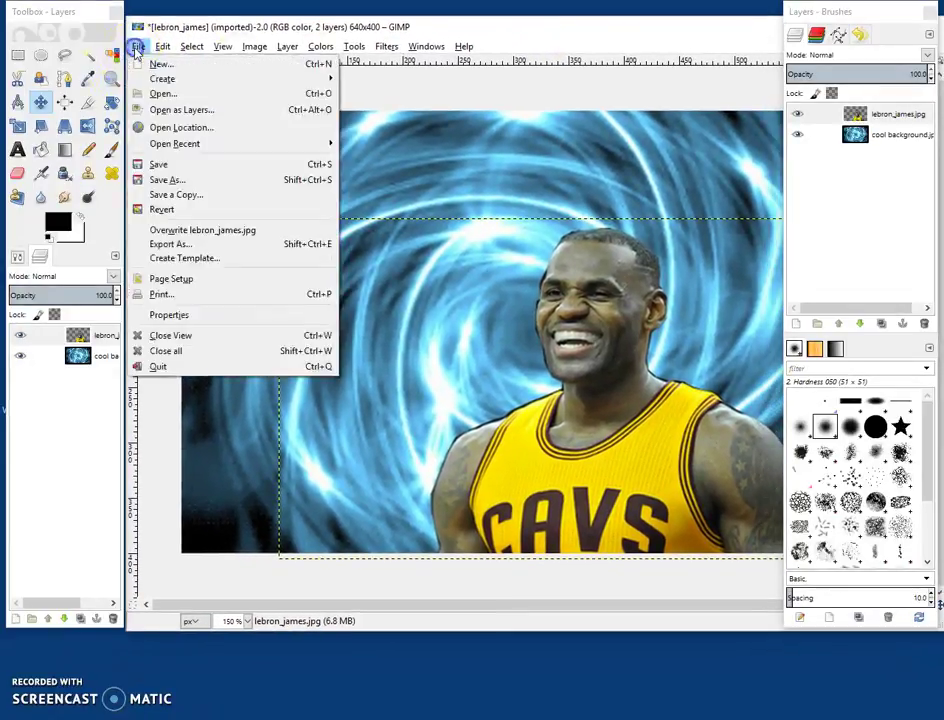
click(185, 245)
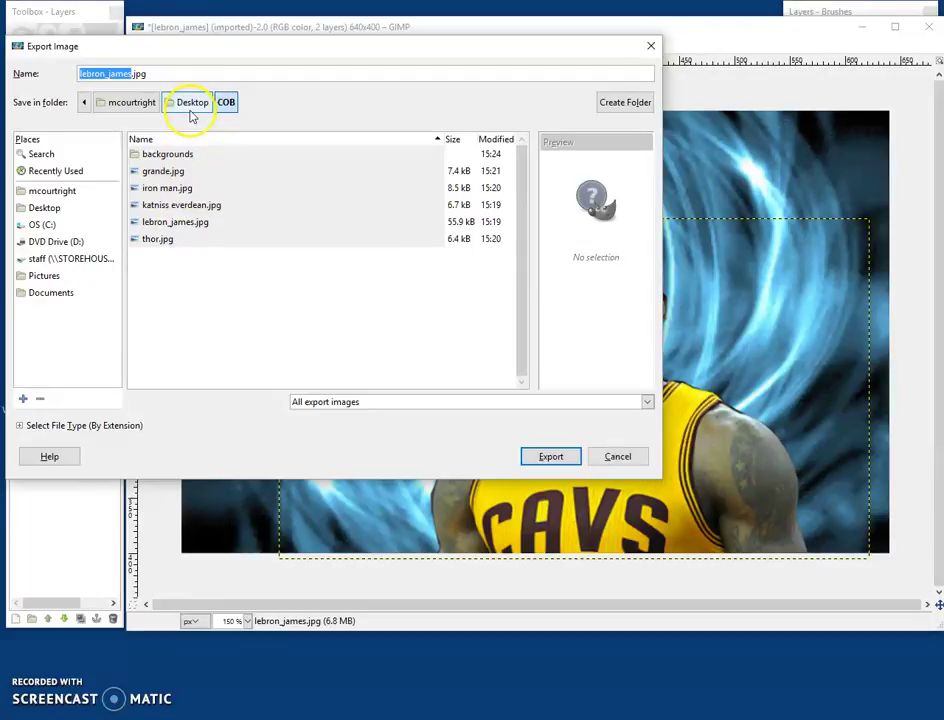
click(131, 73)
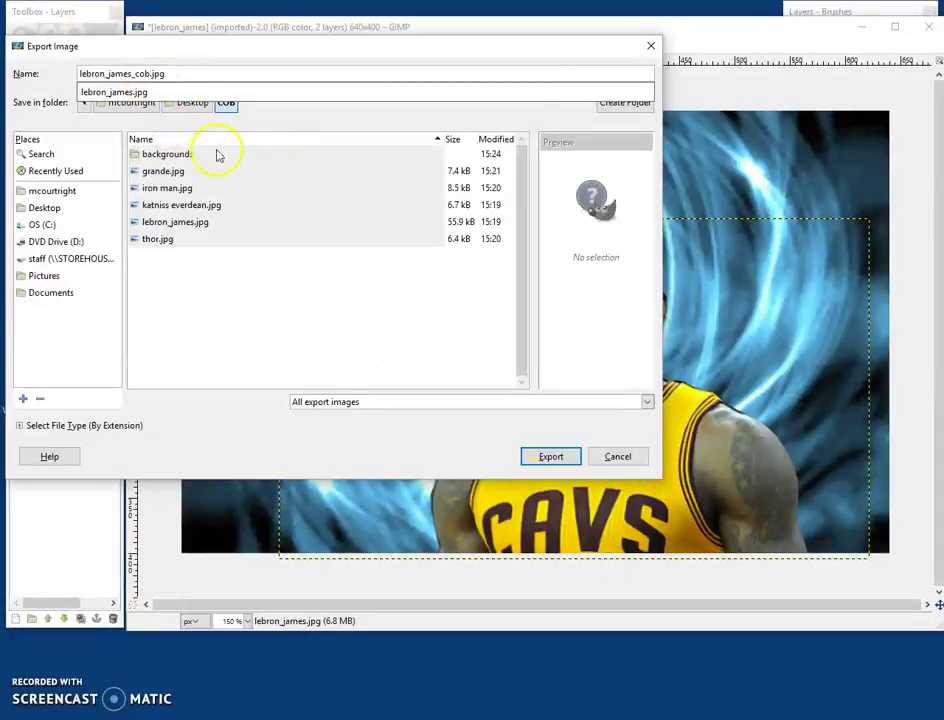
click(338, 47)
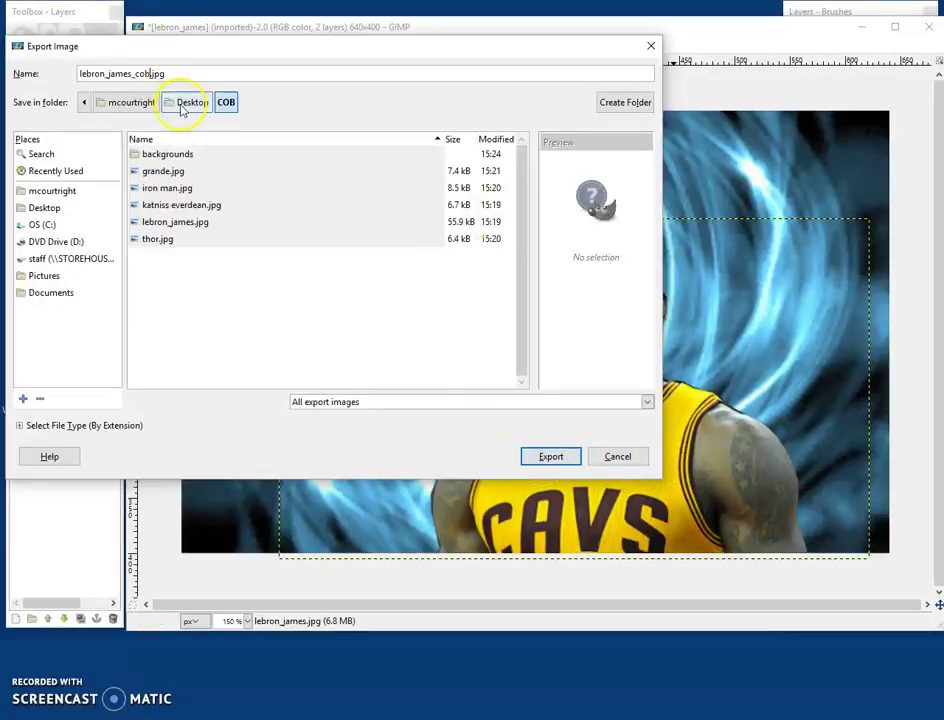
click(549, 458)
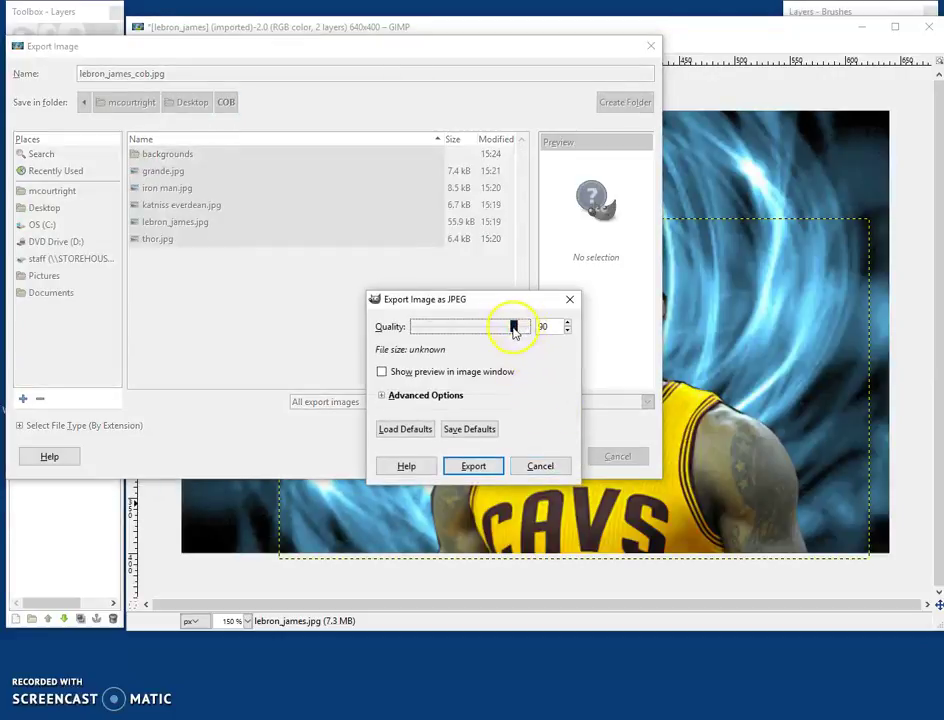
Set the JPEG quality to 100 and finish the export
drag(513, 329, 533, 332)
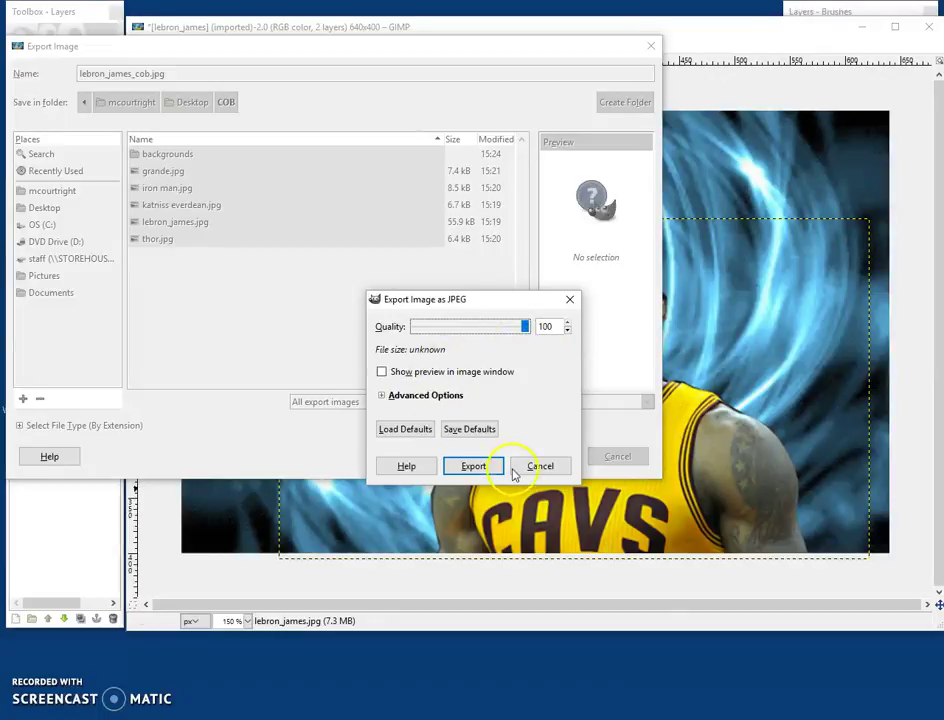
click(472, 466)
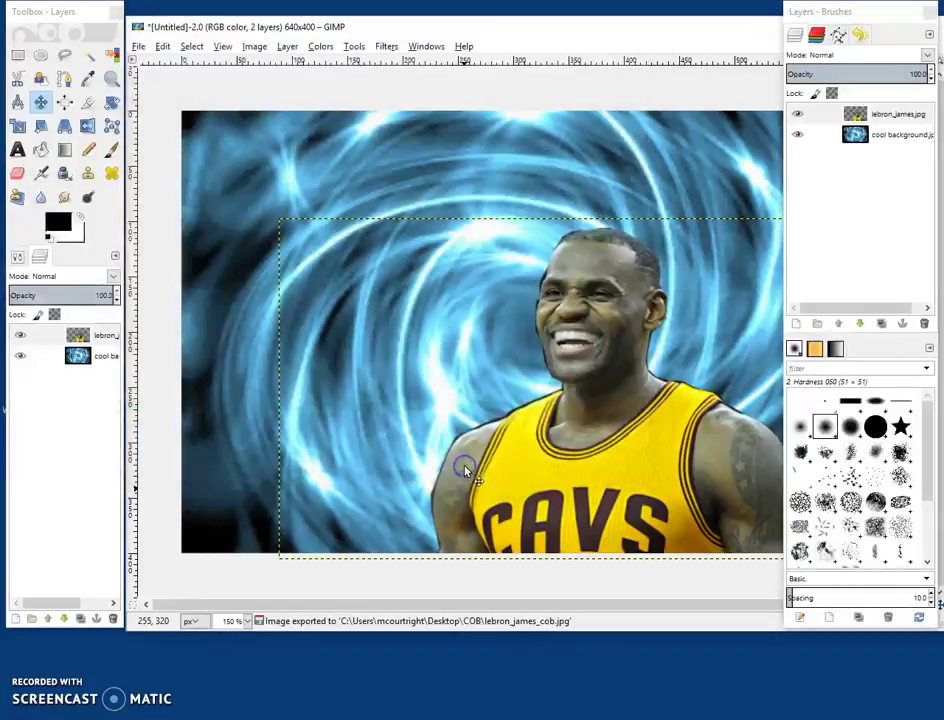
click(575, 10)
drag(716, 30, 554, 42)
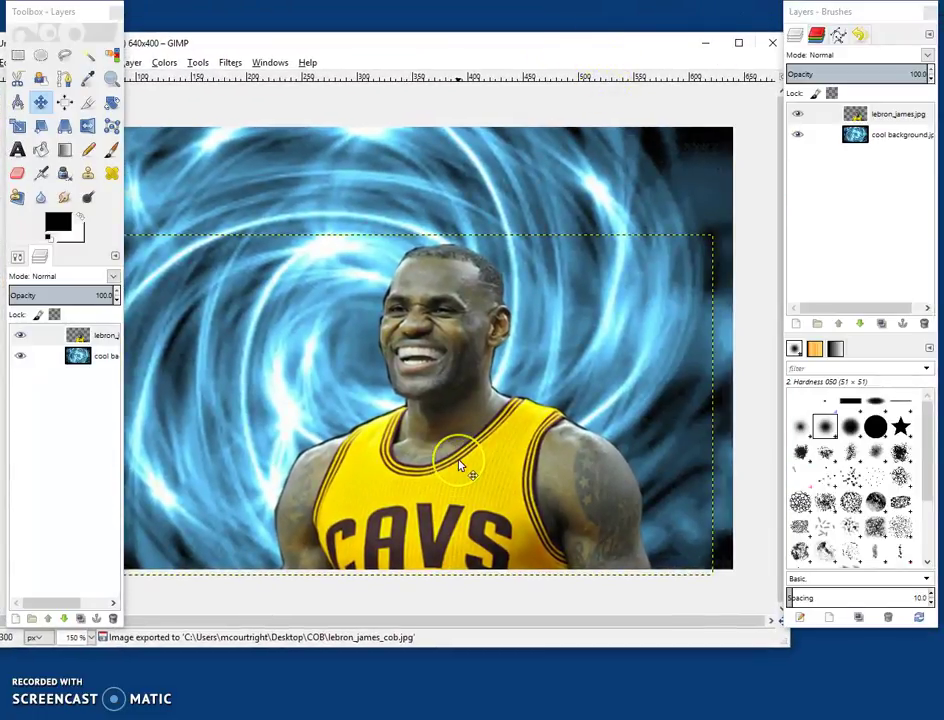
Close GIMP and open the COB folder on the desktop
click(707, 42)
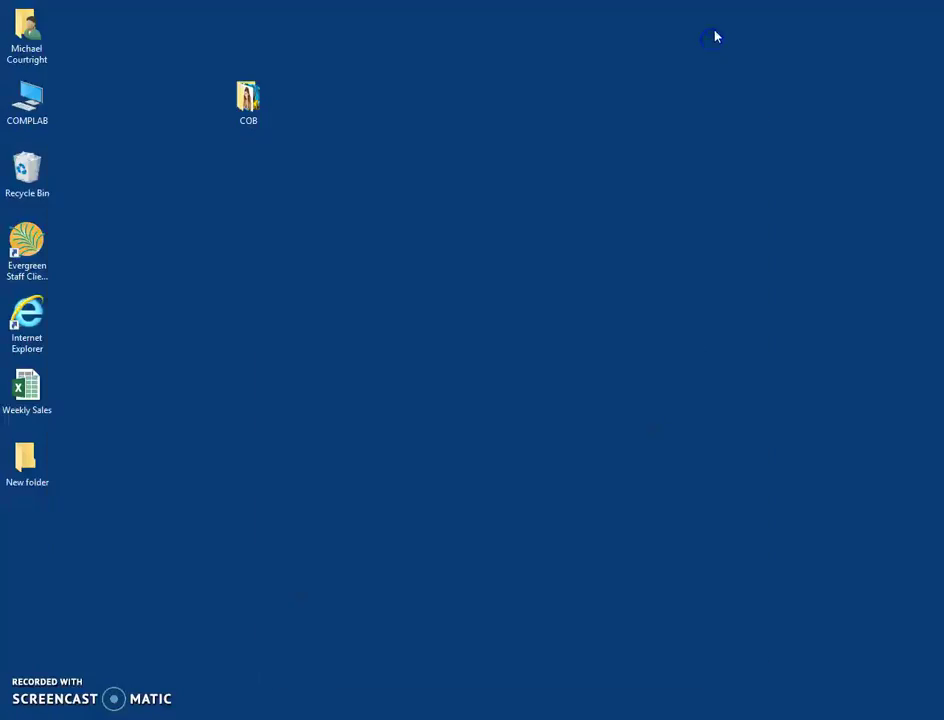
click(306, 160)
click(256, 110)
double_click(257, 112)
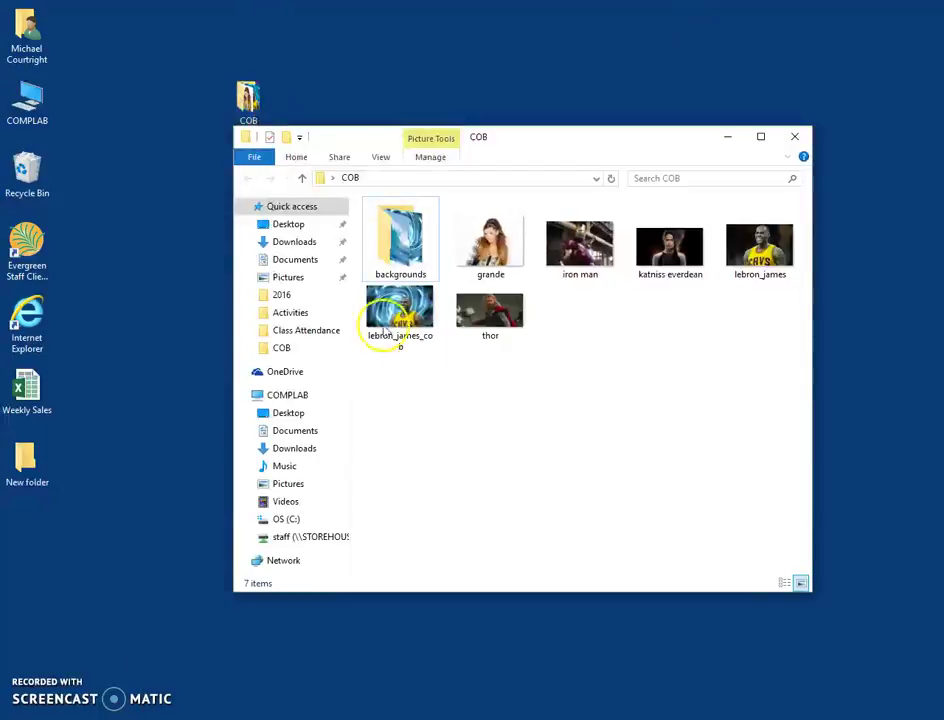
Open lebron_james_cob with Photo Gallery
click(422, 318)
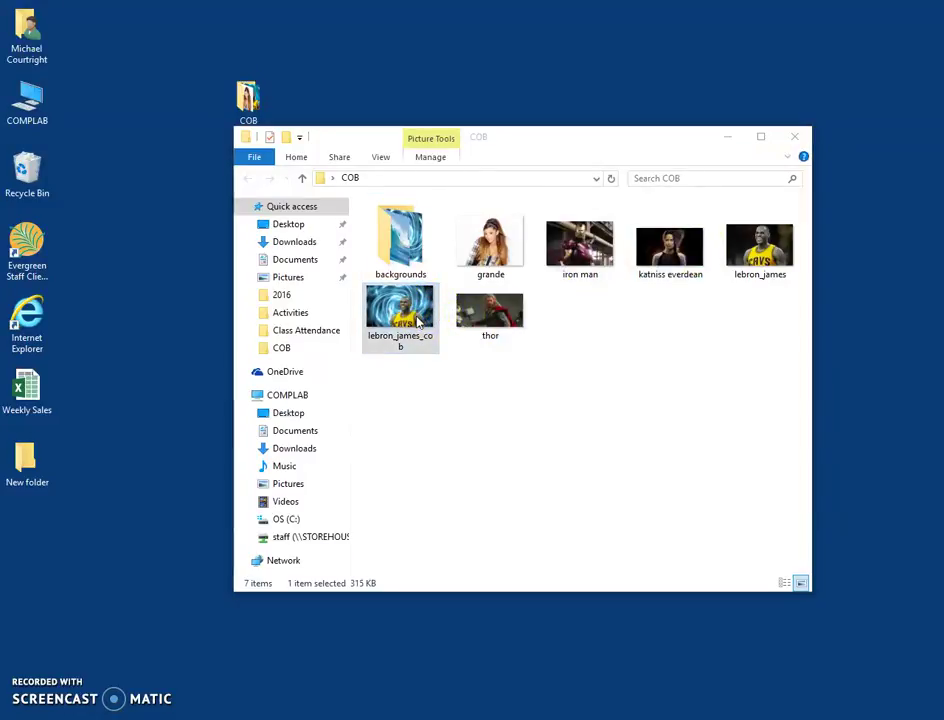
double_click(420, 320)
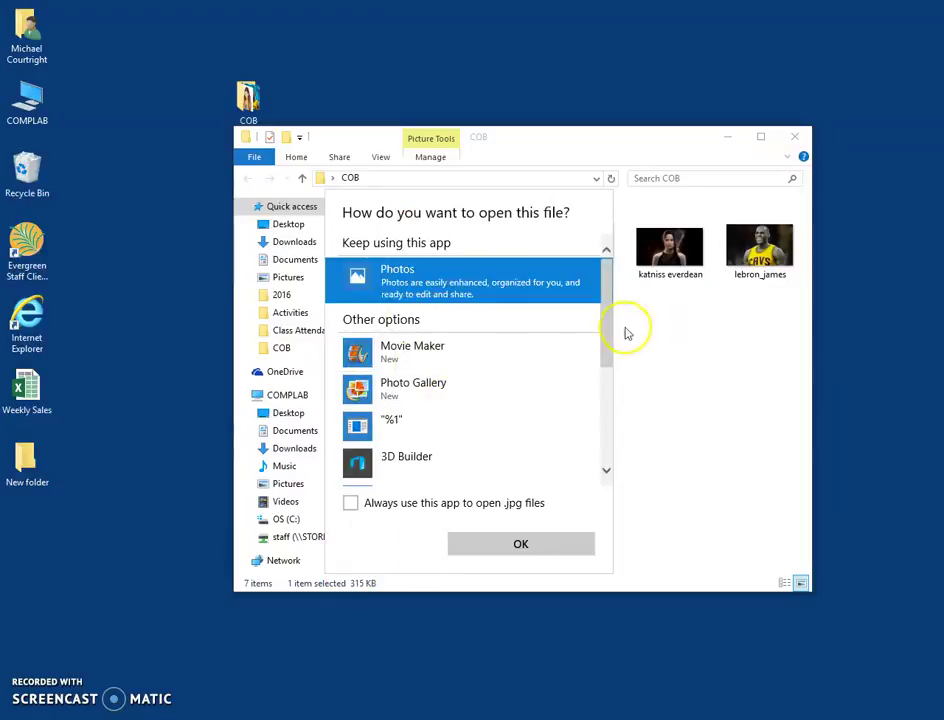
mouse_move(607, 328)
mouse_down()
mouse_move(607, 377)
mouse_move(544, 293)
mouse_up()
click(428, 390)
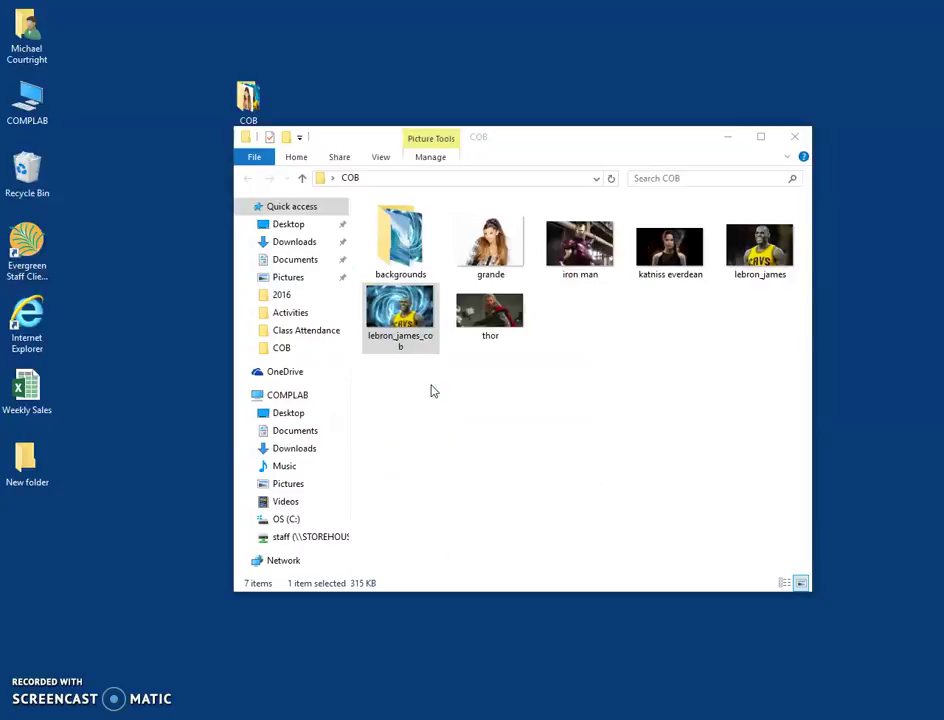
click(668, 531)
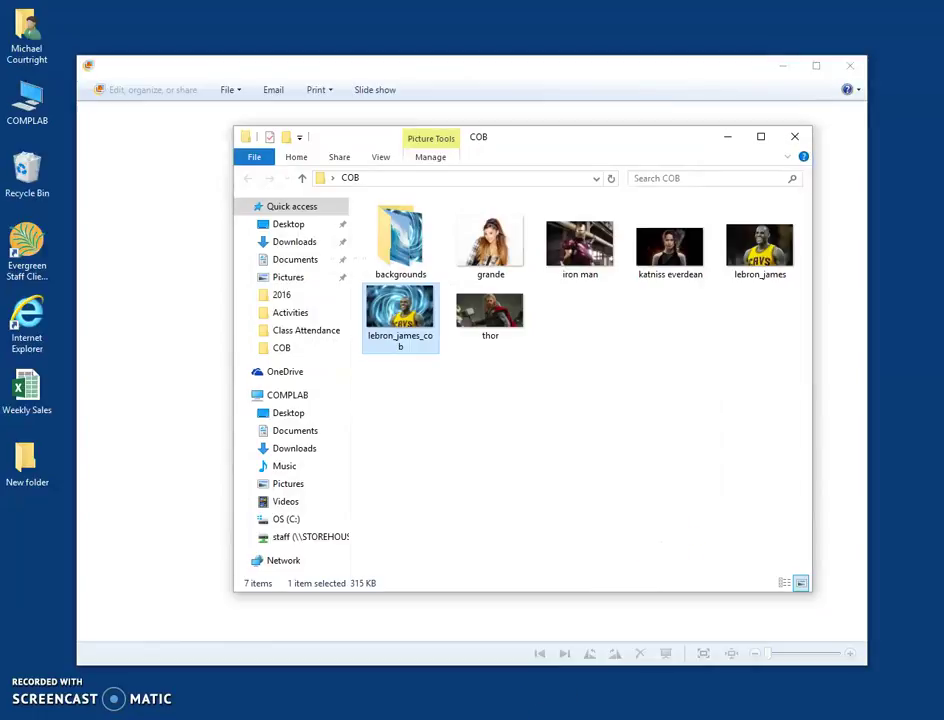
View the lebron_james_cob composite in Photo Gallery, then close the viewer
click(474, 80)
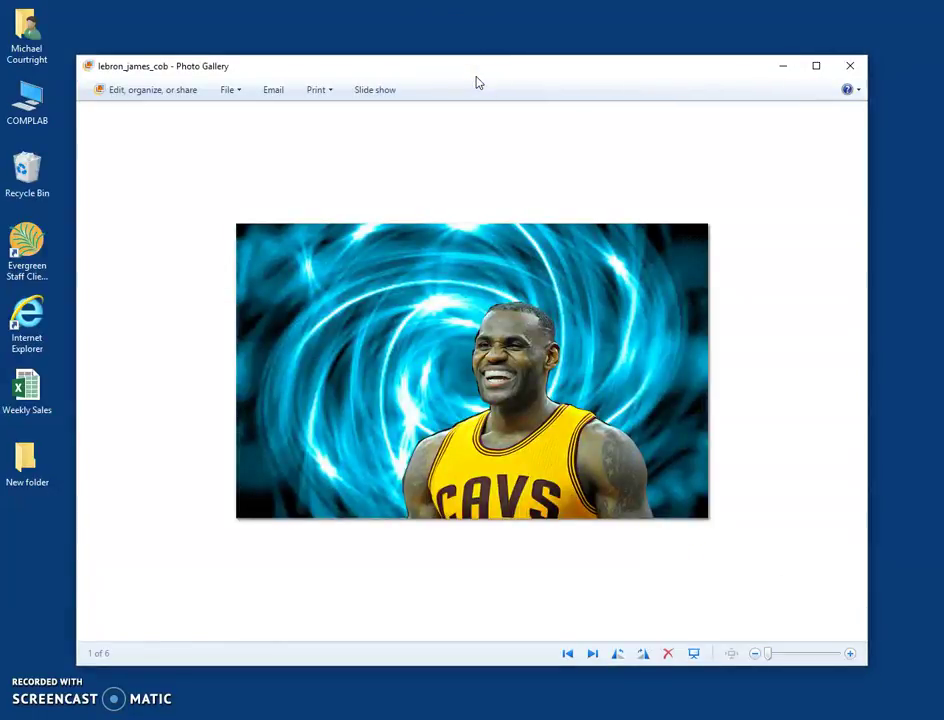
click(455, 82)
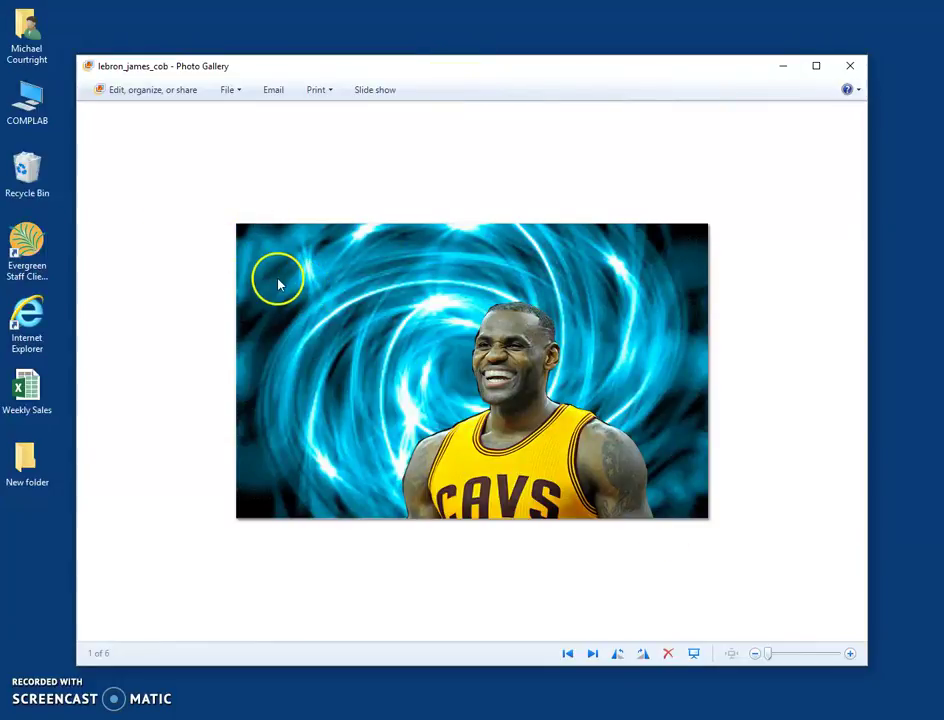
click(850, 66)
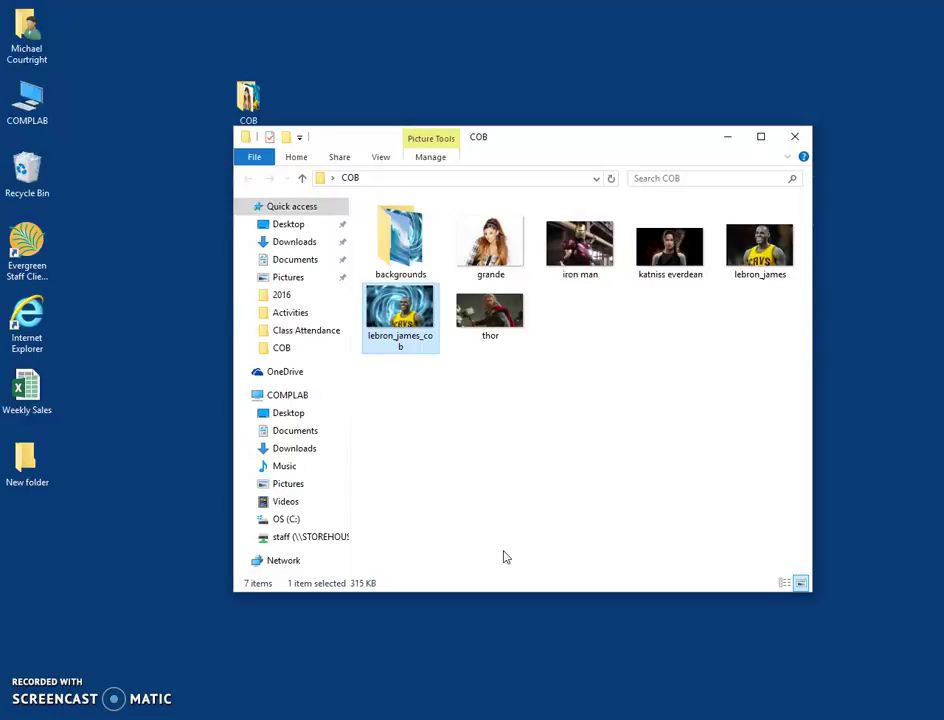
Open COB's backgrounds folder, showing cool background, New York City, ocean and outer space
mouse_move(404, 306)
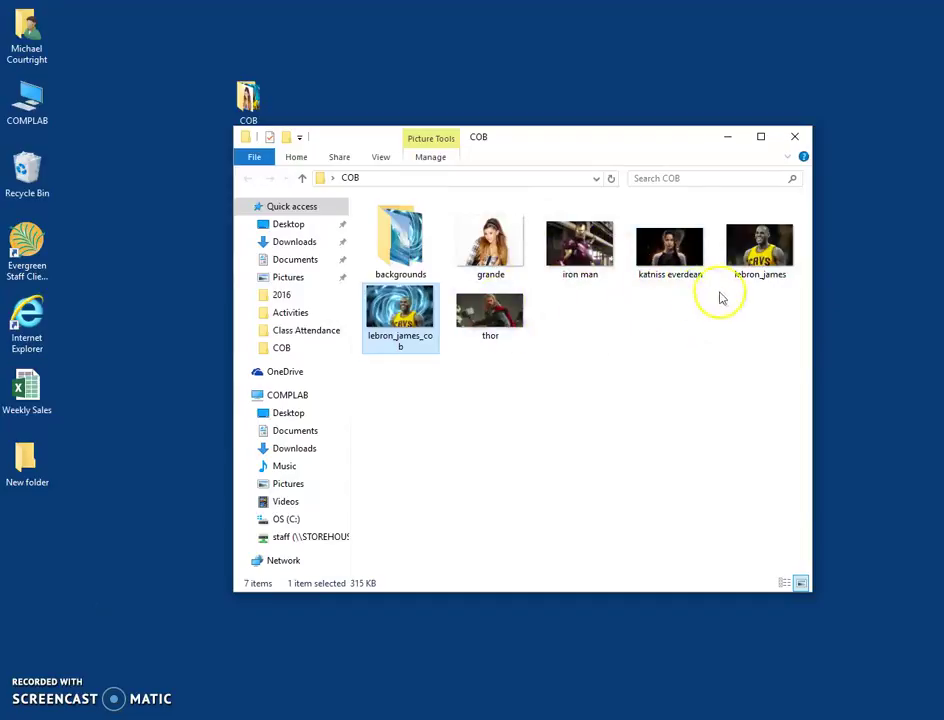
click(418, 254)
double_click(418, 254)
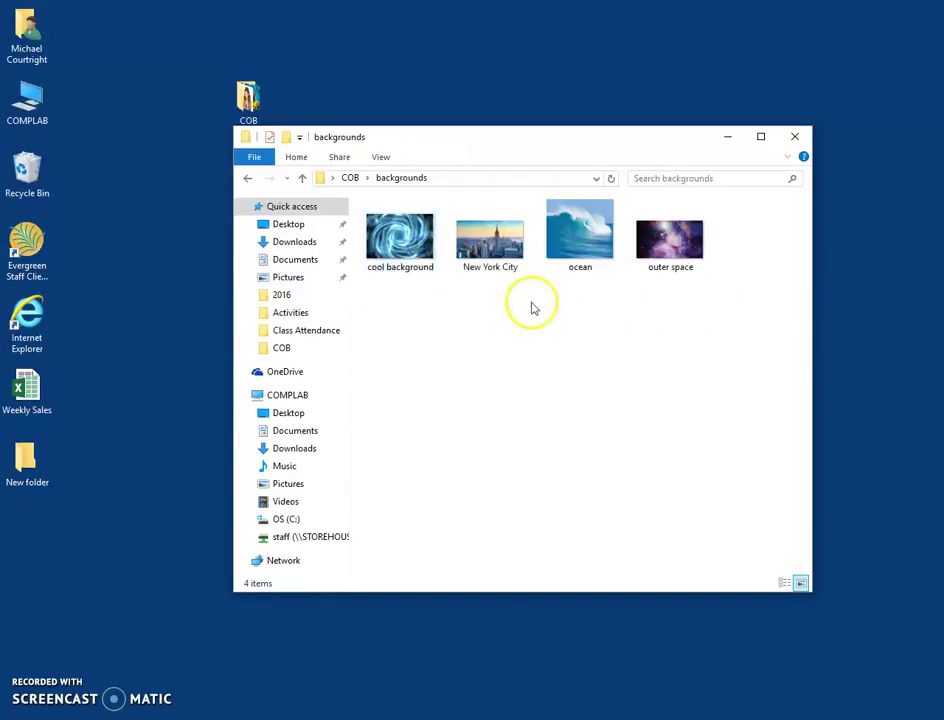